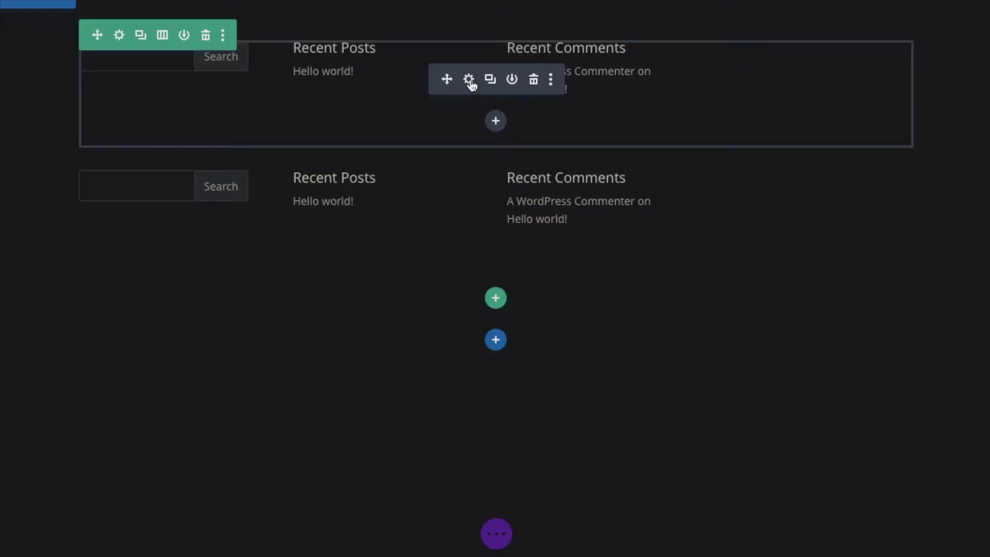
Disable the upper sidebar module on Desktop in its visibility settings and save the module
{"action": "left_click", "coordinate": [469, 80]}
{"action": "left_click_drag", "start_coordinate": [831, 35], "coordinate": [374, 78]}
{"action": "left_click", "coordinate": [448, 132]}
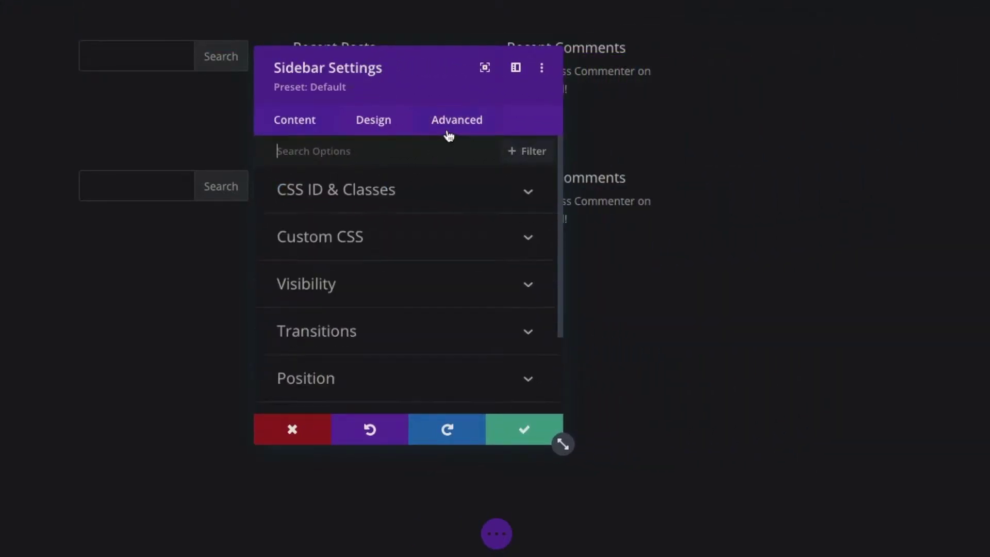
{"action": "left_click", "coordinate": [425, 165]}
{"action": "left_click", "coordinate": [394, 285]}
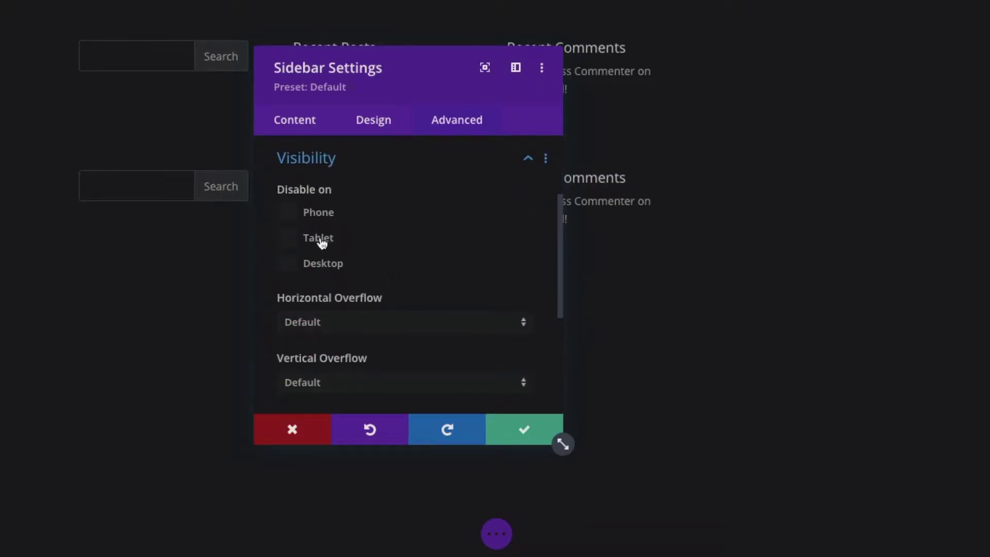
{"action": "left_click", "coordinate": [290, 264]}
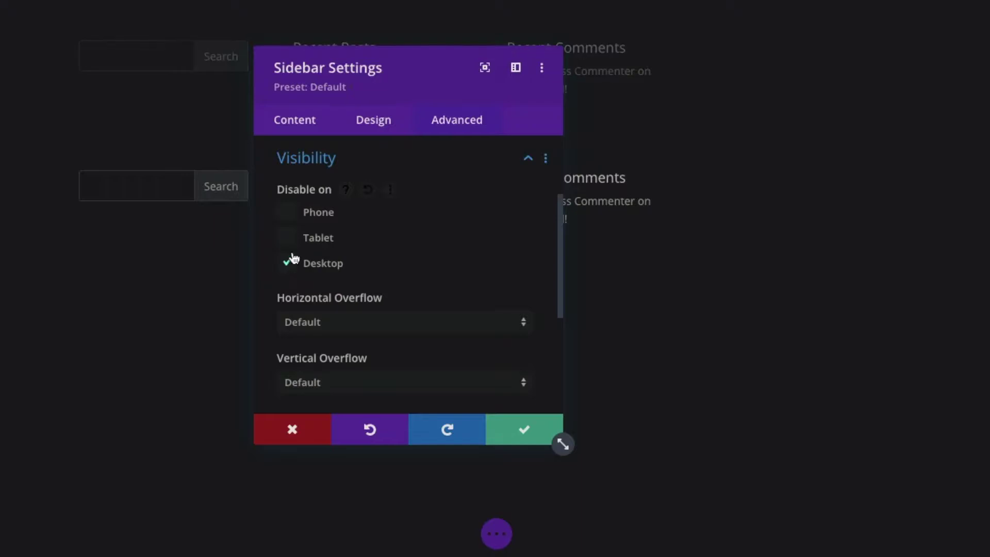
{"action": "left_click_drag", "start_coordinate": [353, 68], "coordinate": [789, 62]}
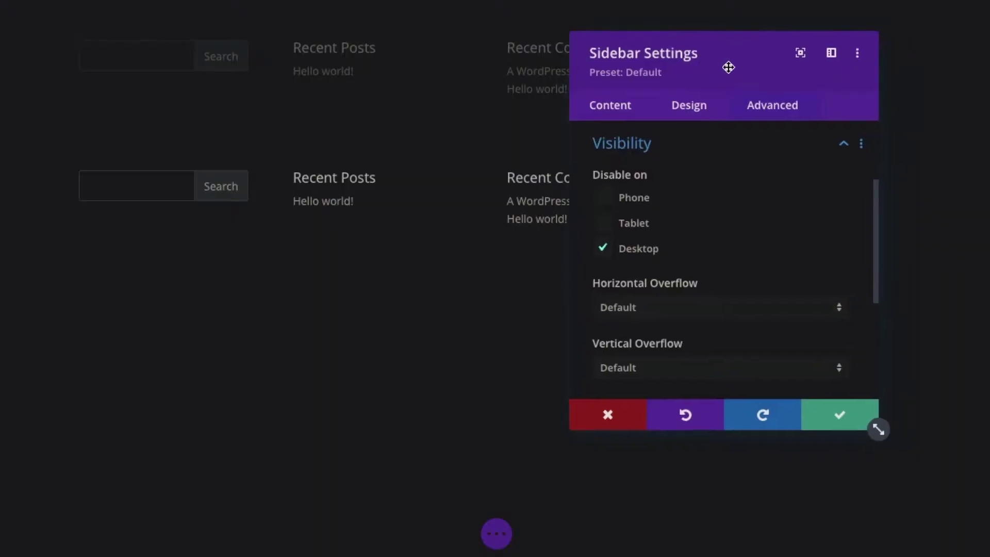
{"action": "left_click", "coordinate": [840, 413]}
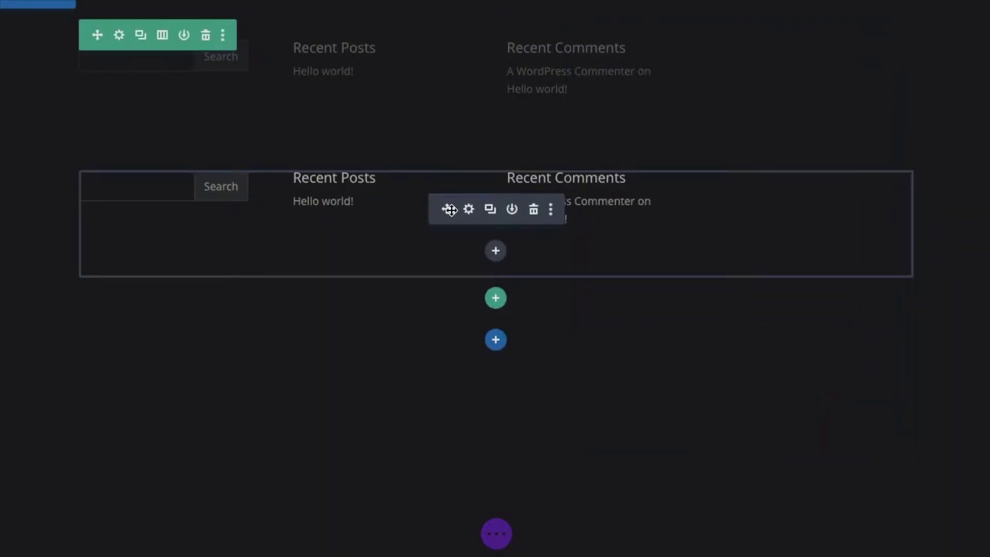
Disable the lower sidebar module on Phone and Tablet in its visibility settings and save the module
{"action": "left_click", "coordinate": [468, 209]}
{"action": "left_click", "coordinate": [755, 115]}
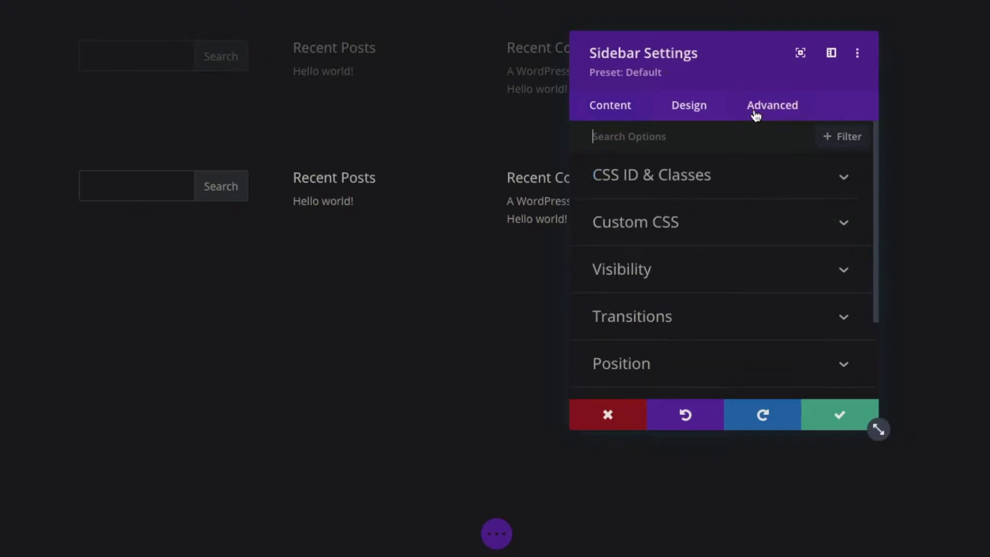
{"action": "left_click", "coordinate": [637, 269]}
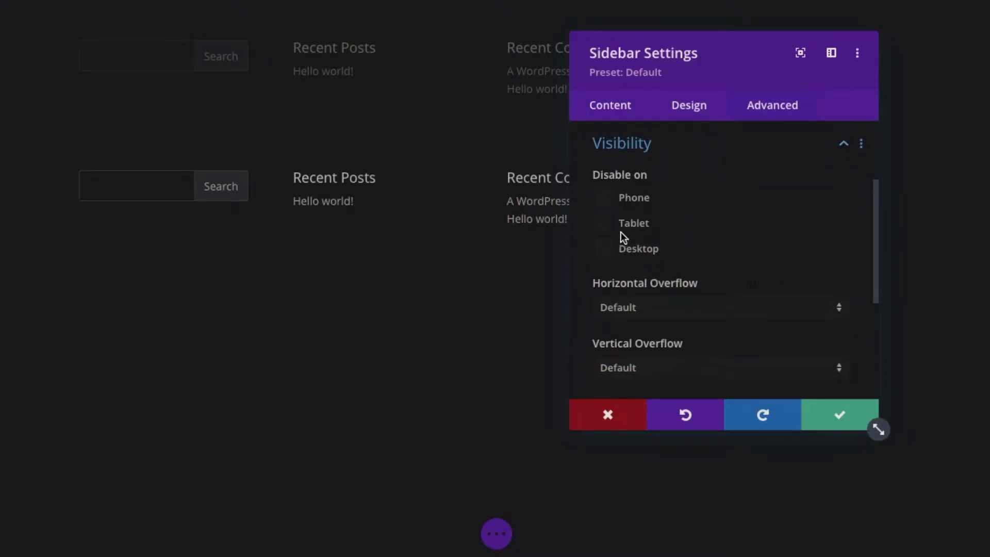
{"action": "left_click", "coordinate": [602, 198]}
{"action": "left_click", "coordinate": [604, 223]}
{"action": "left_click", "coordinate": [839, 414]}
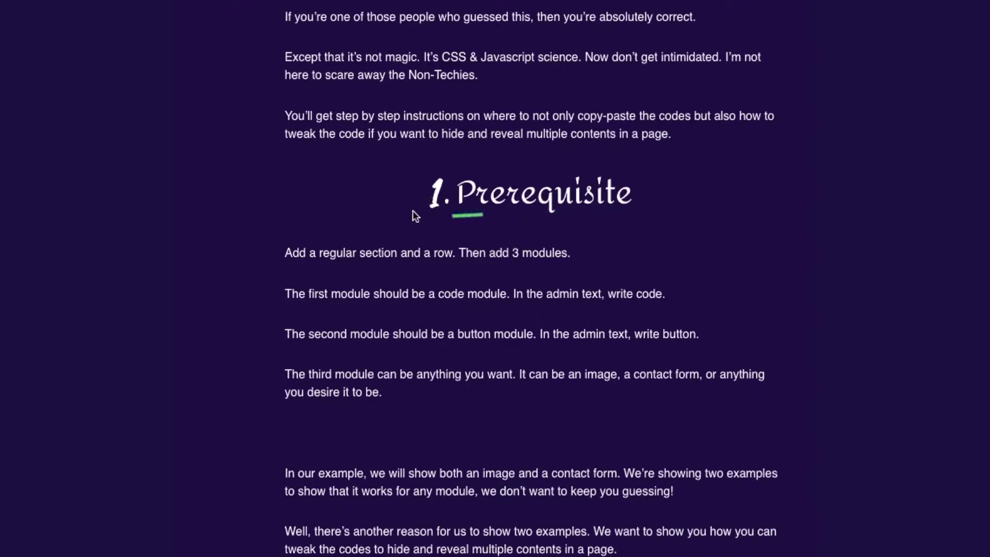
Read the tutorial article from the Prerequisite section onward and copy the snippet in its Code section
{"action": "scroll", "coordinate": [544, 236], "scroll_direction": "down", "scroll_amount": 2}
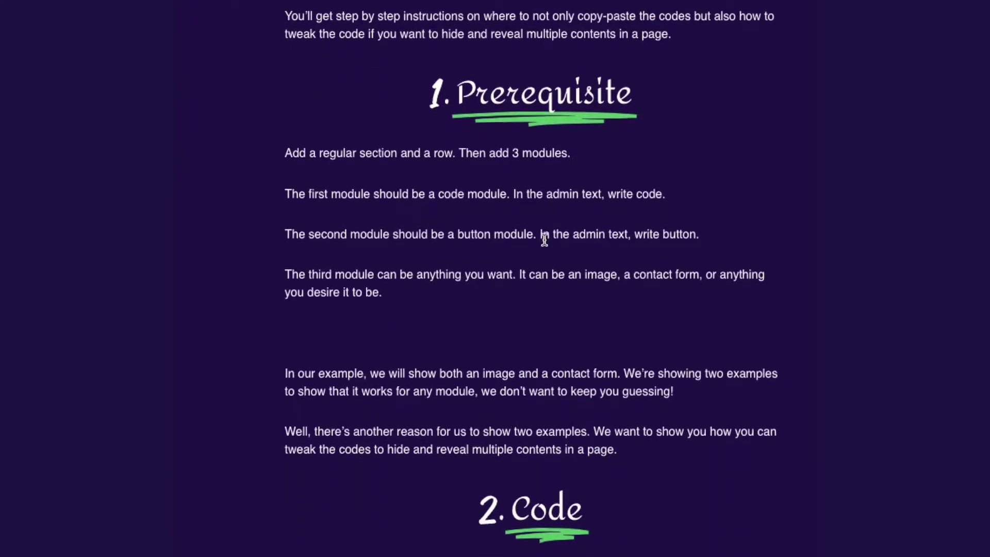
{"action": "scroll", "coordinate": [545, 240], "scroll_direction": "down", "scroll_amount": 7}
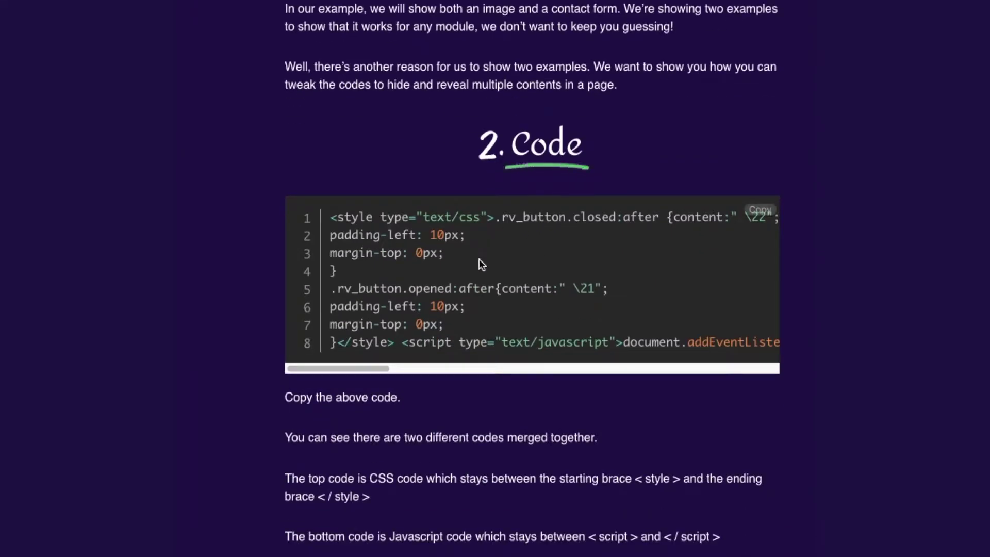
{"action": "left_click", "coordinate": [757, 212]}
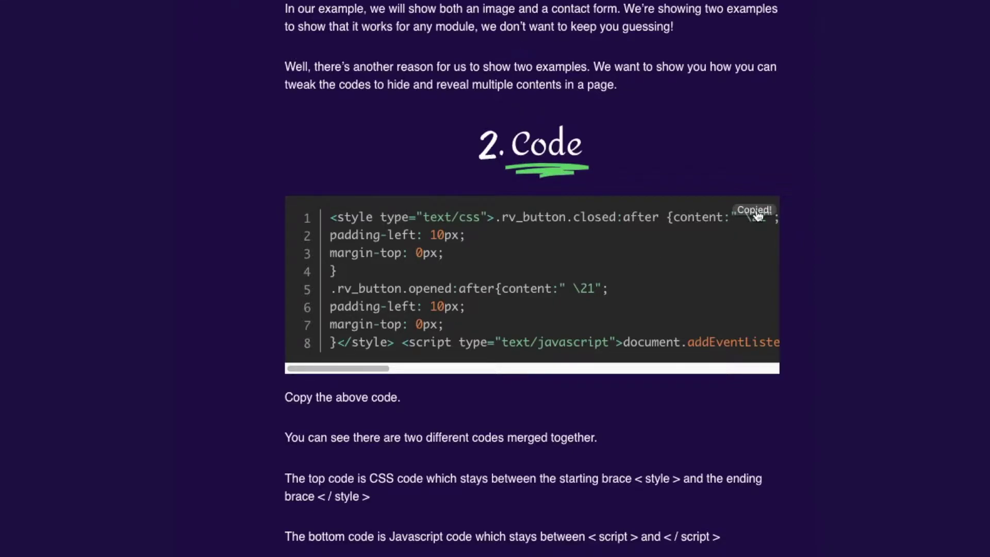
{"action": "scroll", "coordinate": [725, 221], "scroll_direction": "down", "scroll_amount": 8}
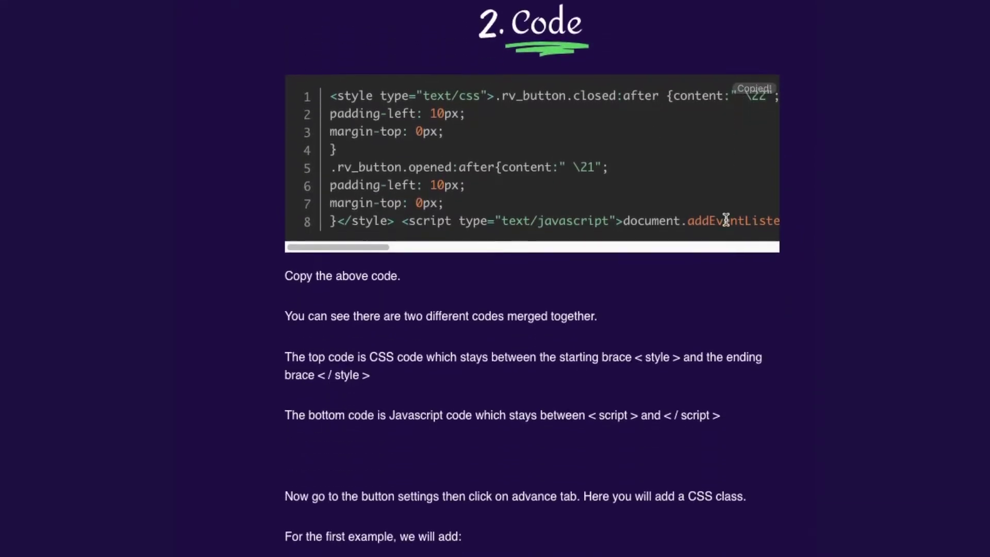
{"action": "scroll", "coordinate": [724, 226], "scroll_direction": "down", "scroll_amount": 9}
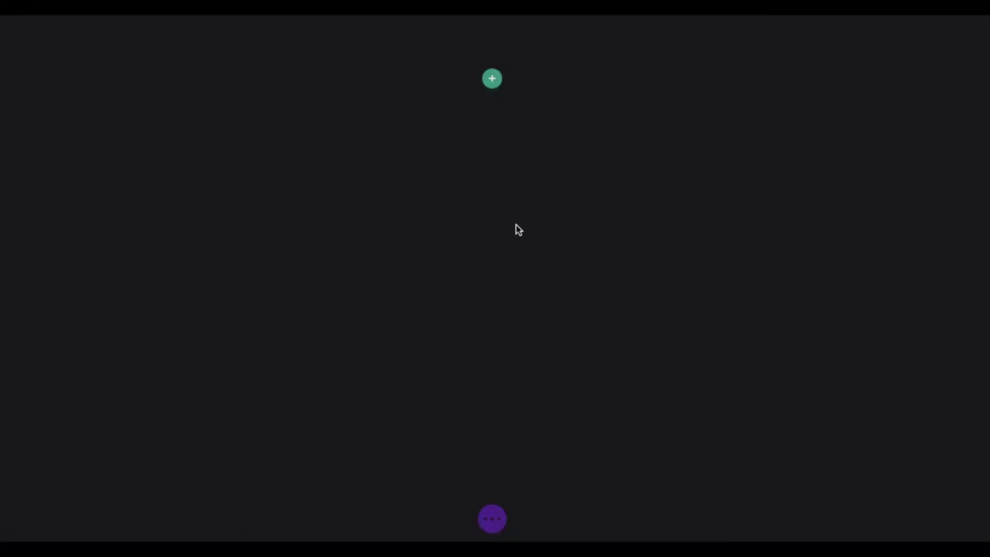
Add a single-column row to the empty section and insert a Code module into it
{"action": "mouse_move", "coordinate": [516, 226]}
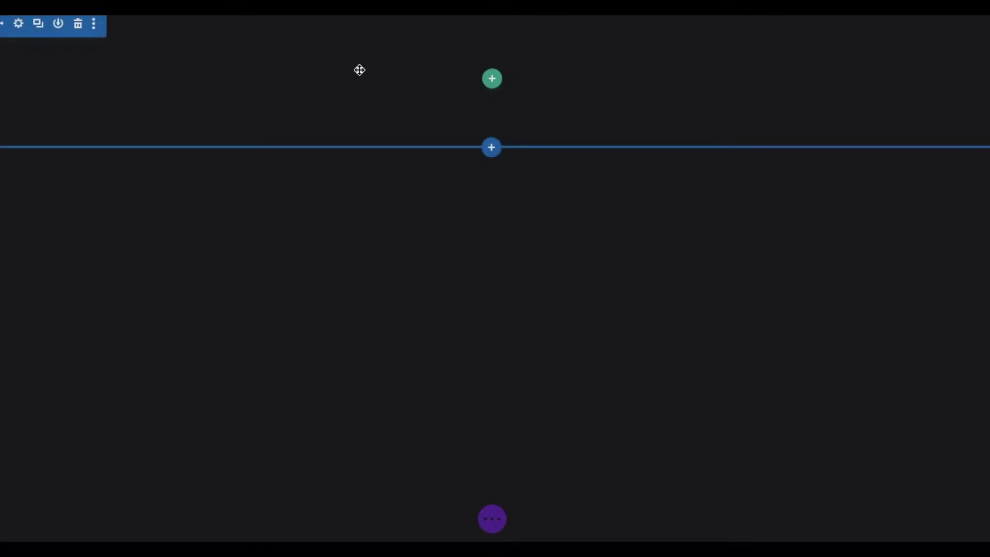
{"action": "left_click", "coordinate": [490, 84]}
{"action": "left_click", "coordinate": [421, 193]}
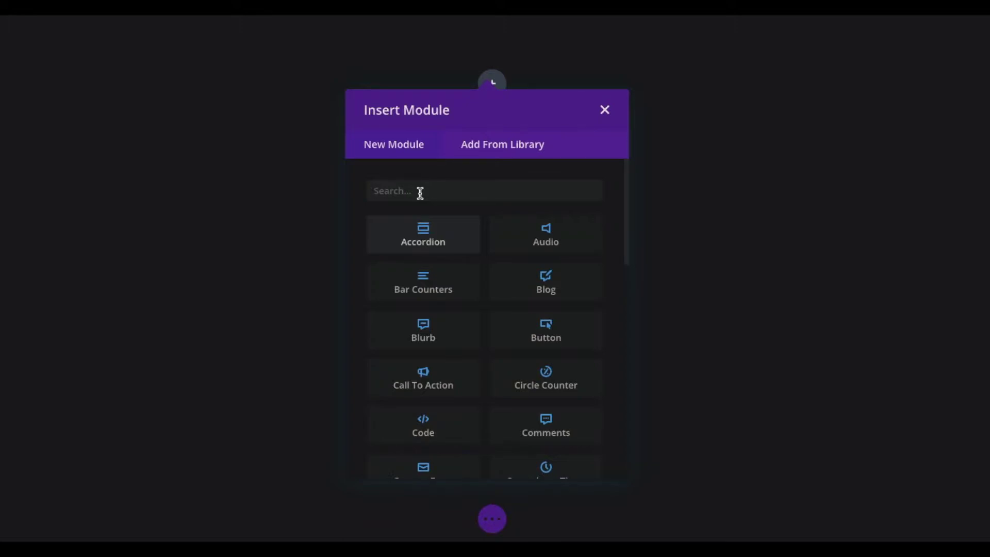
{"action": "type", "text": "code"}
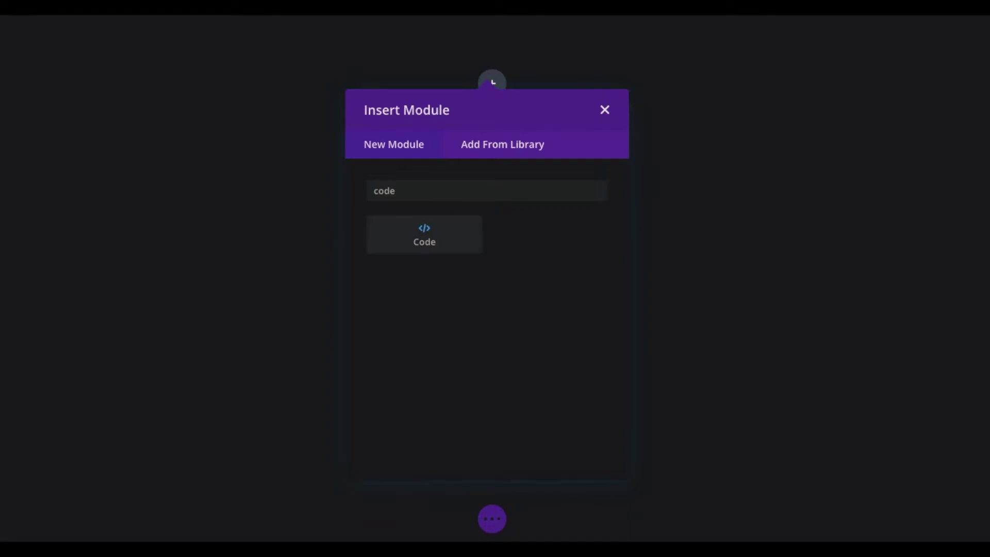
{"action": "left_click", "coordinate": [437, 236]}
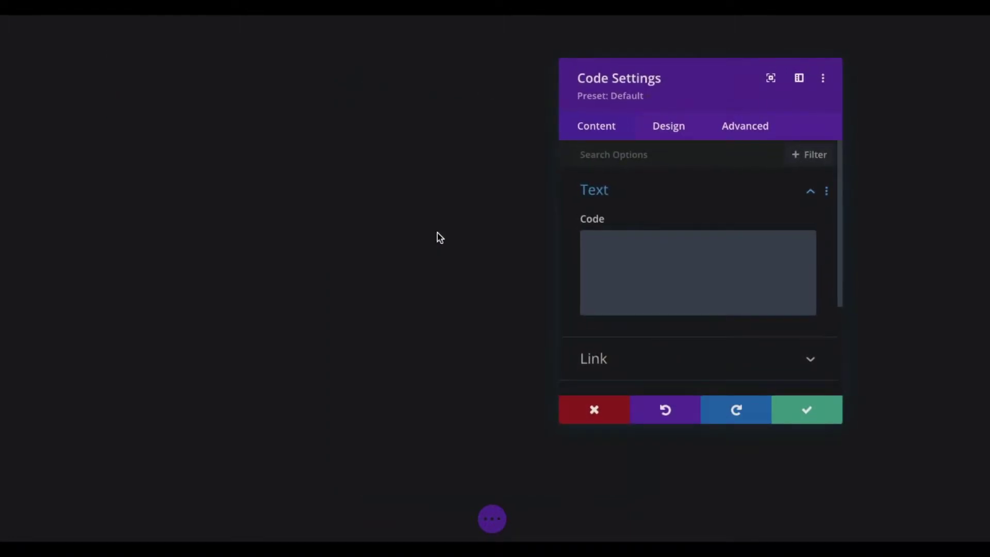
Set the Code module's admin label to "Code" and save its settings
{"action": "scroll", "coordinate": [685, 260], "scroll_direction": "down", "scroll_amount": 3}
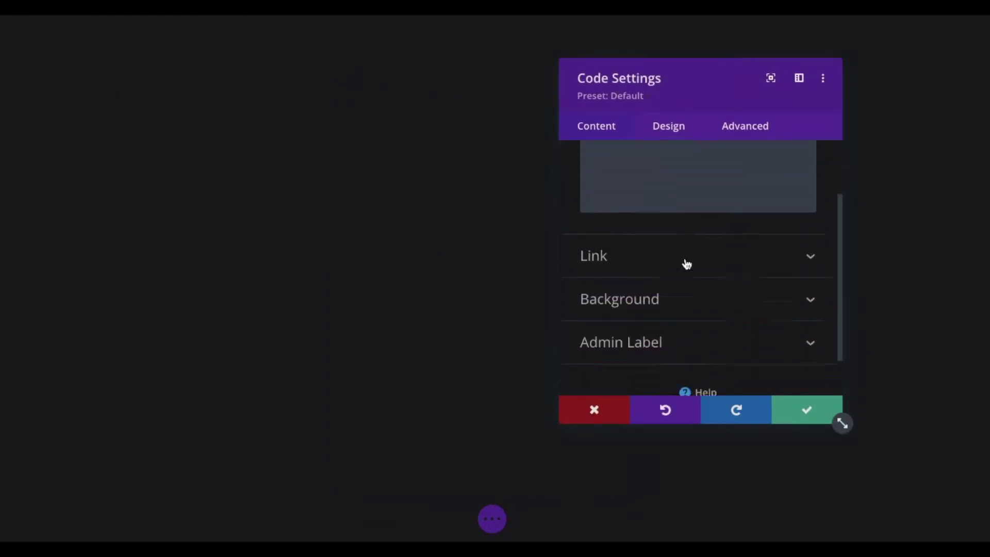
{"action": "left_click", "coordinate": [670, 313]}
{"action": "left_click", "coordinate": [664, 304]}
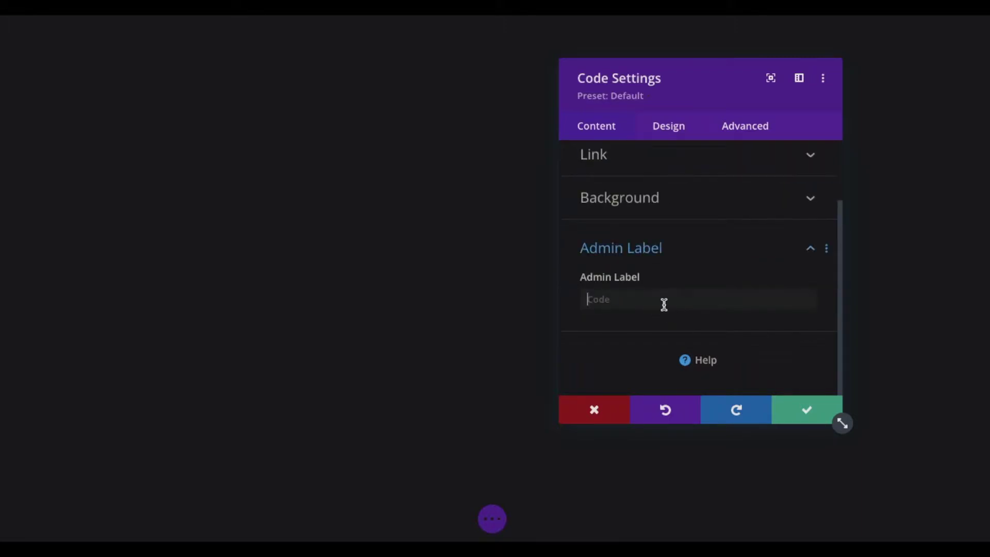
{"action": "type", "text": "Code"}
{"action": "left_click", "coordinate": [696, 247]}
{"action": "left_click", "coordinate": [804, 410]}
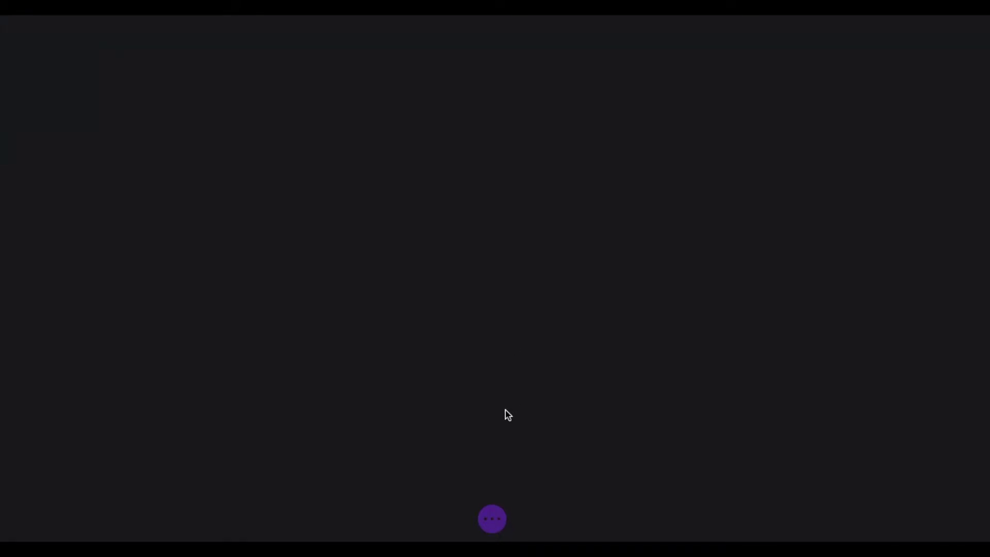
Switch the builder to wireframe view and insert a Button module below the Code module
{"action": "left_click", "coordinate": [496, 519]}
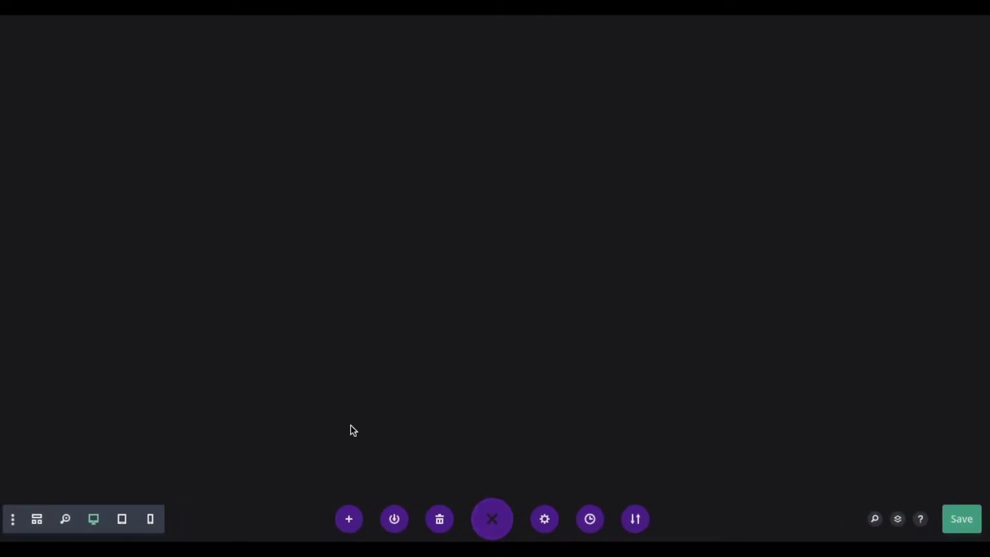
{"action": "left_click", "coordinate": [39, 521]}
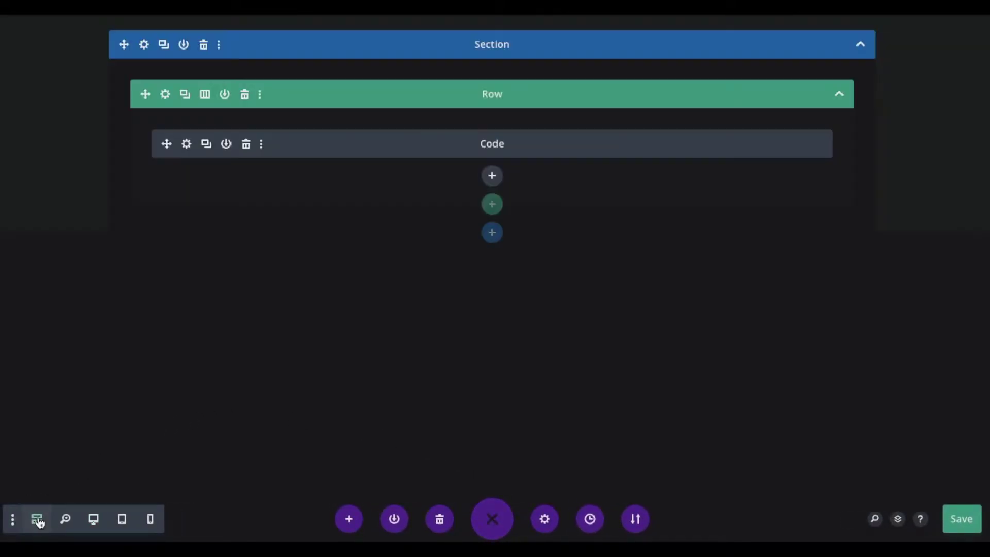
{"action": "left_click", "coordinate": [492, 175]}
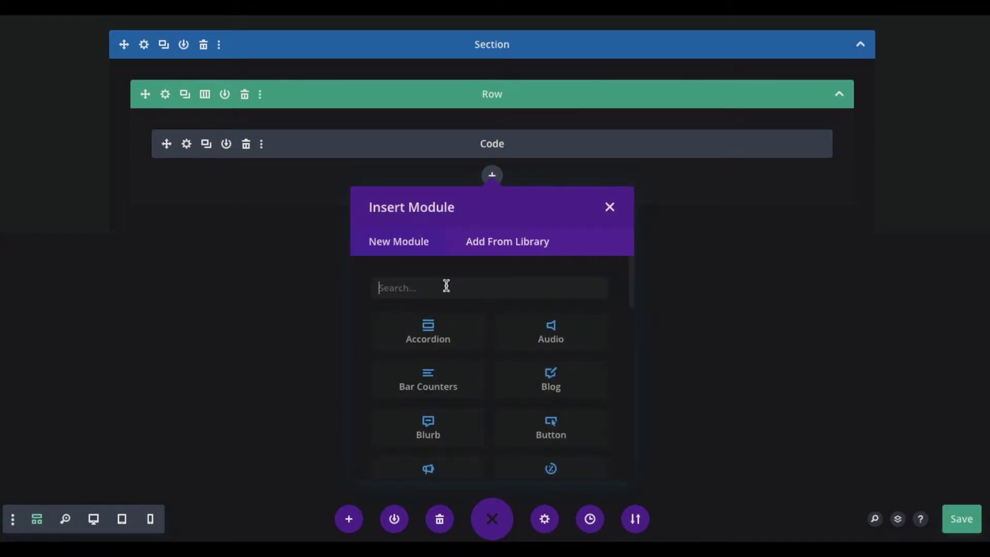
{"action": "type", "text": "butt"}
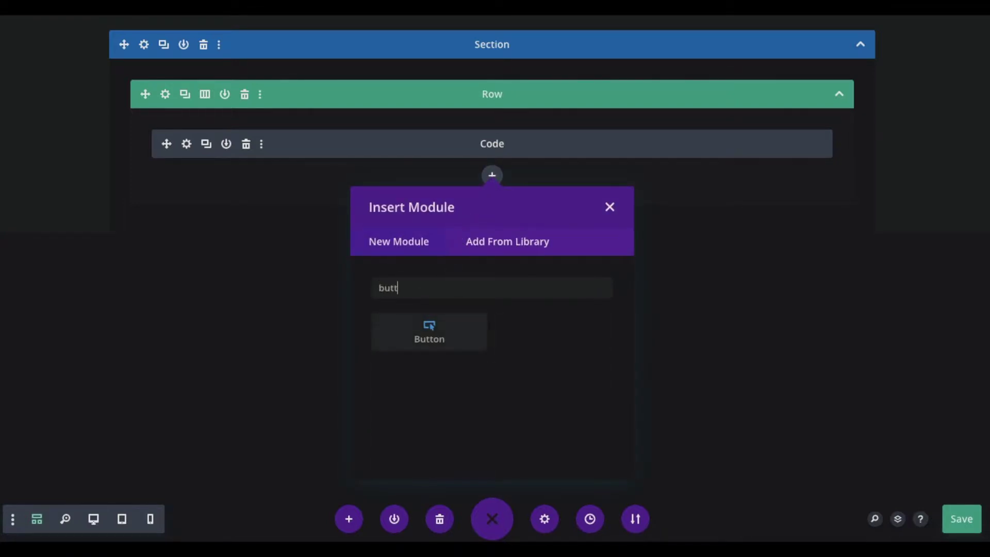
{"action": "left_click", "coordinate": [443, 335]}
Set the Button module's admin label to "Button" and save the module and the page
{"action": "left_click", "coordinate": [684, 336]}
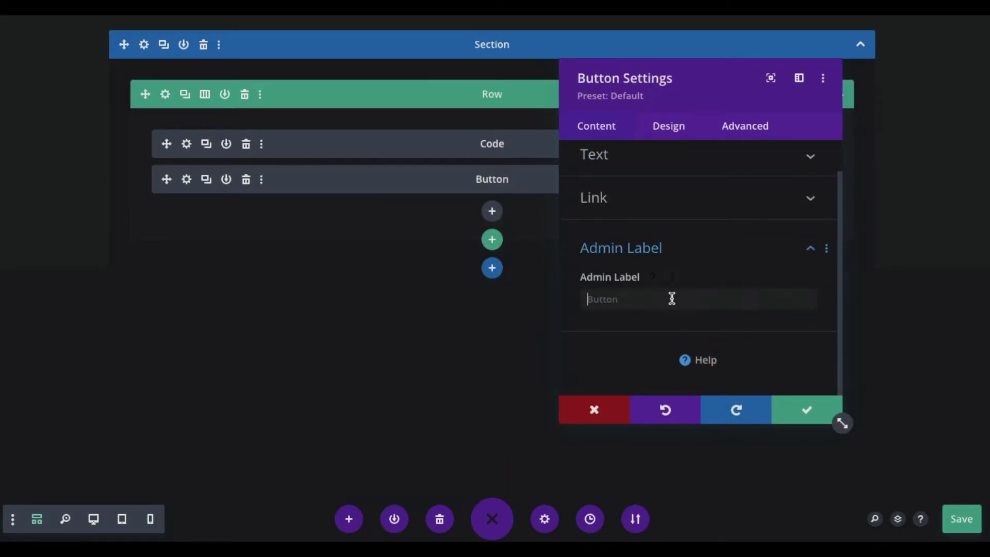
{"action": "type", "text": "Button"}
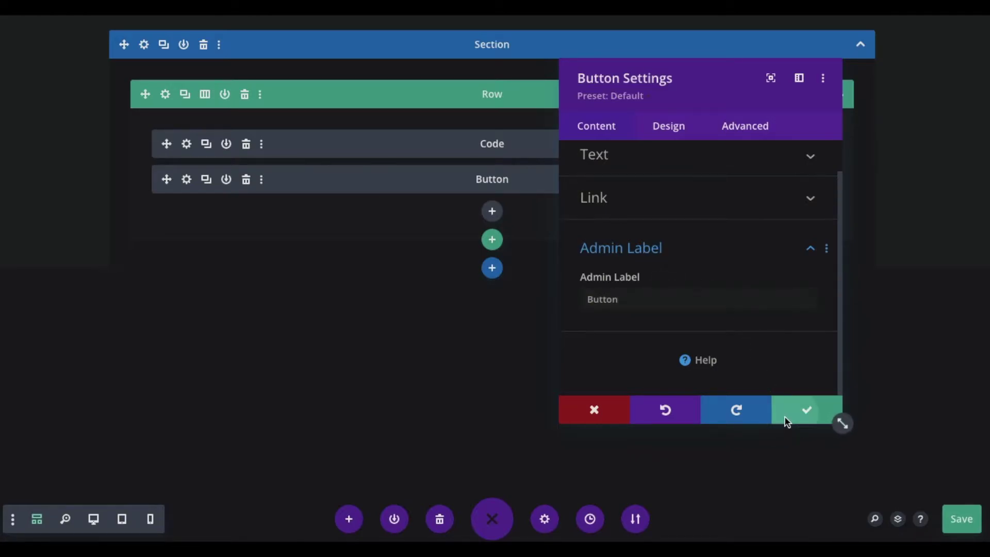
{"action": "left_click", "coordinate": [804, 411]}
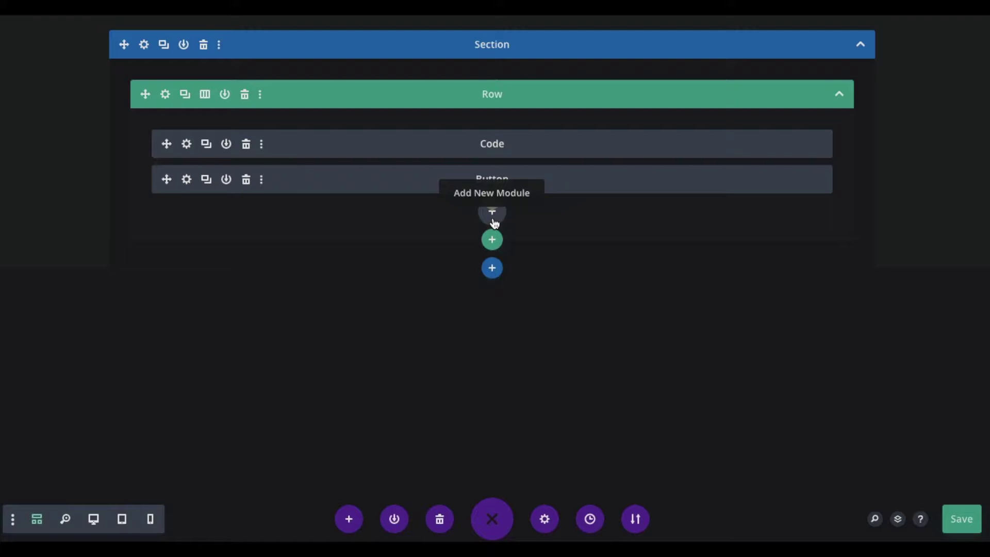
{"action": "key", "text": "ctrl+s"}
Insert an Image module below the Button module with the admin label "Image" and save its settings
{"action": "left_click", "coordinate": [492, 213]}
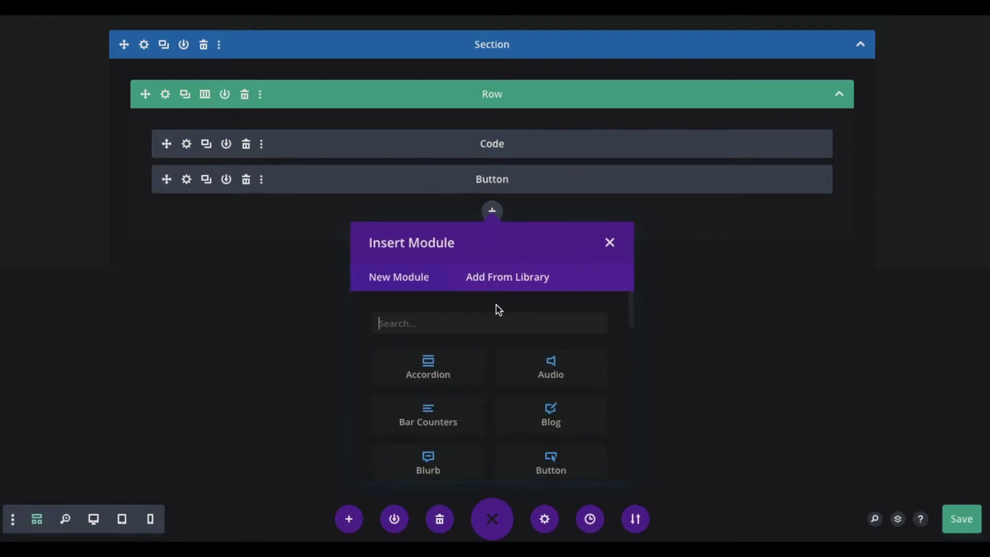
{"action": "type", "text": "image"}
{"action": "left_click", "coordinate": [453, 369]}
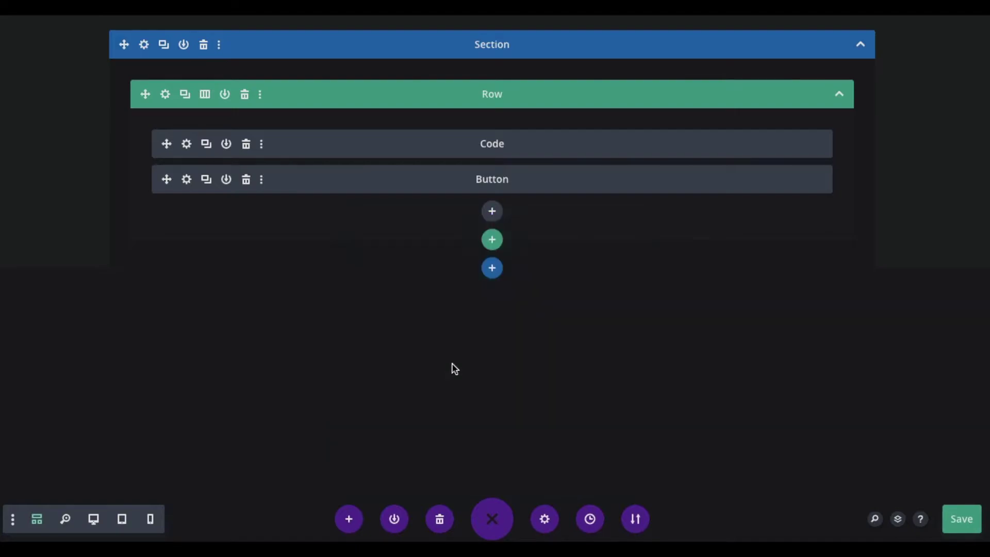
{"action": "scroll", "coordinate": [674, 273], "scroll_direction": "down", "scroll_amount": 5}
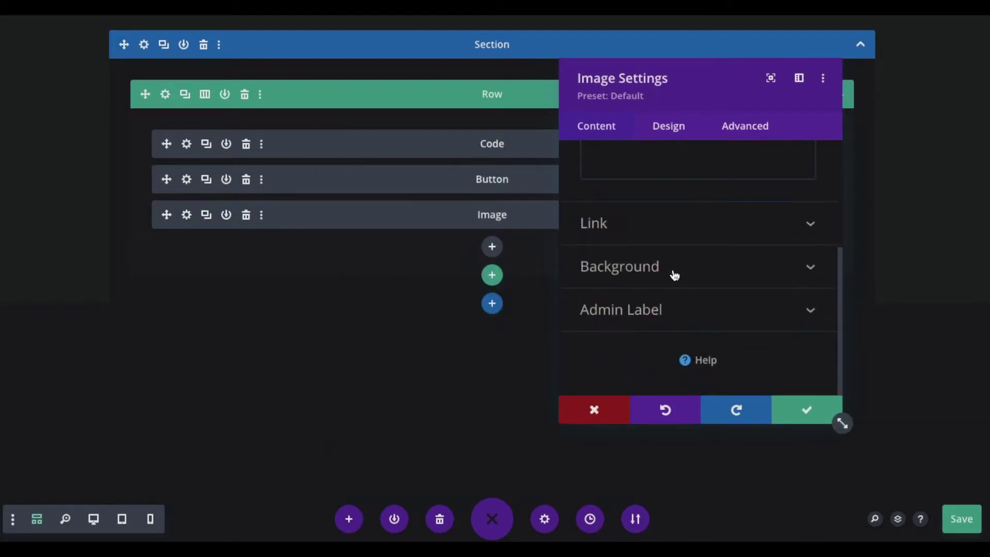
{"action": "left_click", "coordinate": [658, 313]}
{"action": "left_click", "coordinate": [657, 304]}
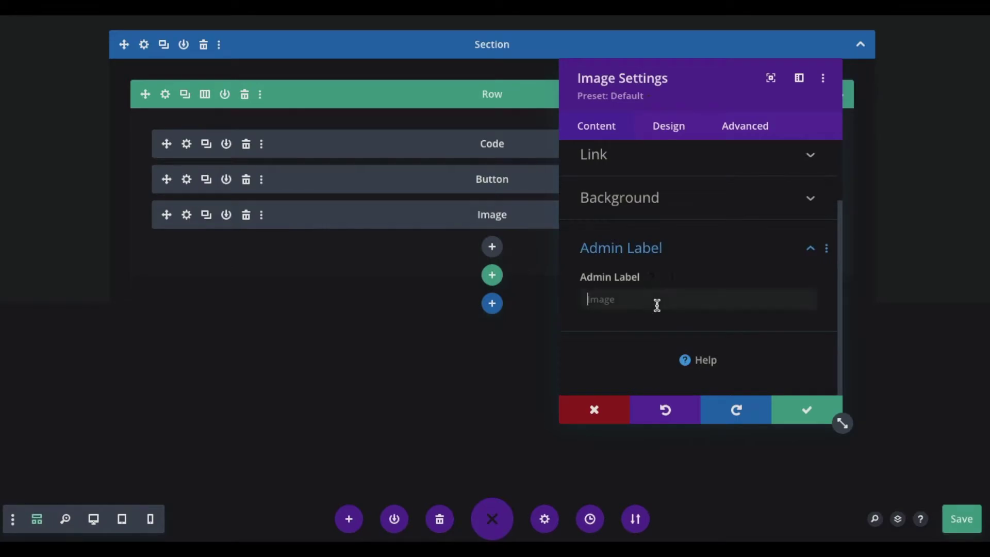
{"action": "type", "text": "Image"}
{"action": "left_click", "coordinate": [818, 412]}
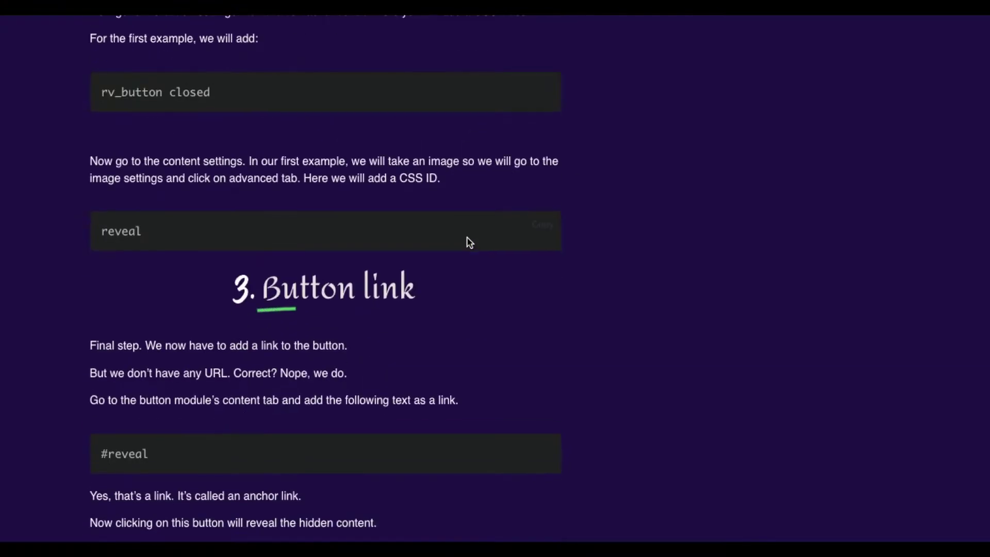
Copy the full CSS and JavaScript reveal snippet from the tutorial article's Code section and return to the page builder
{"action": "scroll", "coordinate": [468, 241], "scroll_direction": "up", "scroll_amount": 10}
{"action": "scroll", "coordinate": [468, 241], "scroll_direction": "up", "scroll_amount": 3}
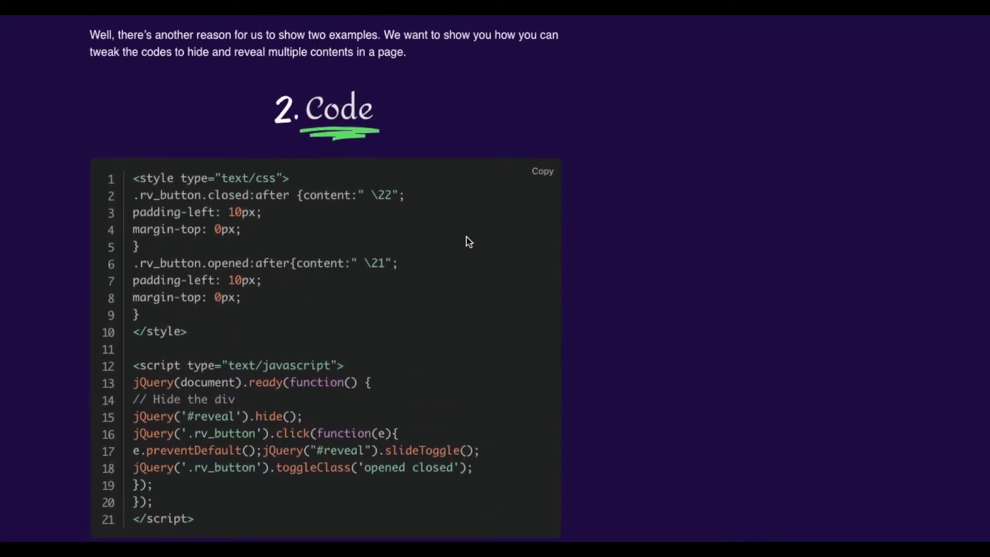
{"action": "scroll", "coordinate": [466, 239], "scroll_direction": "down", "scroll_amount": 1}
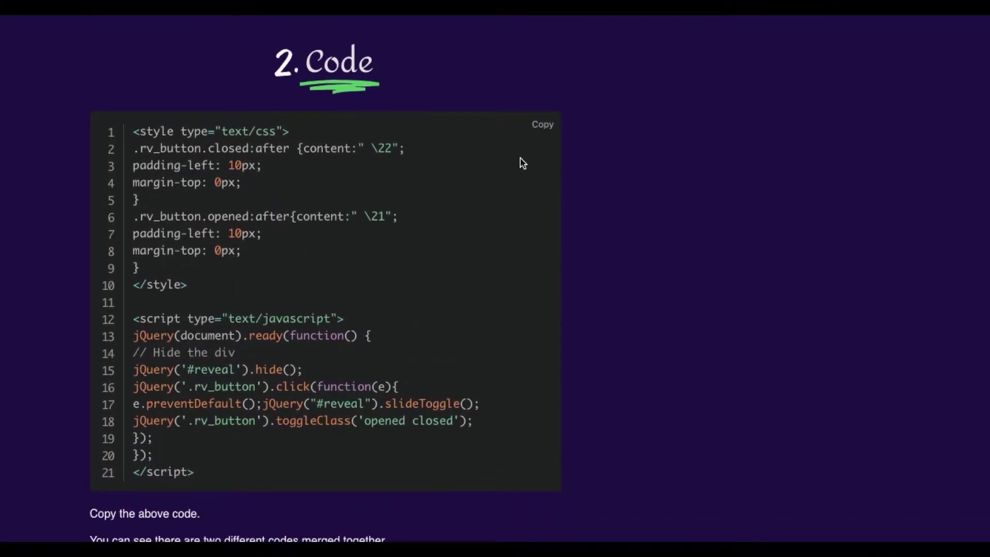
{"action": "left_click", "coordinate": [541, 127]}
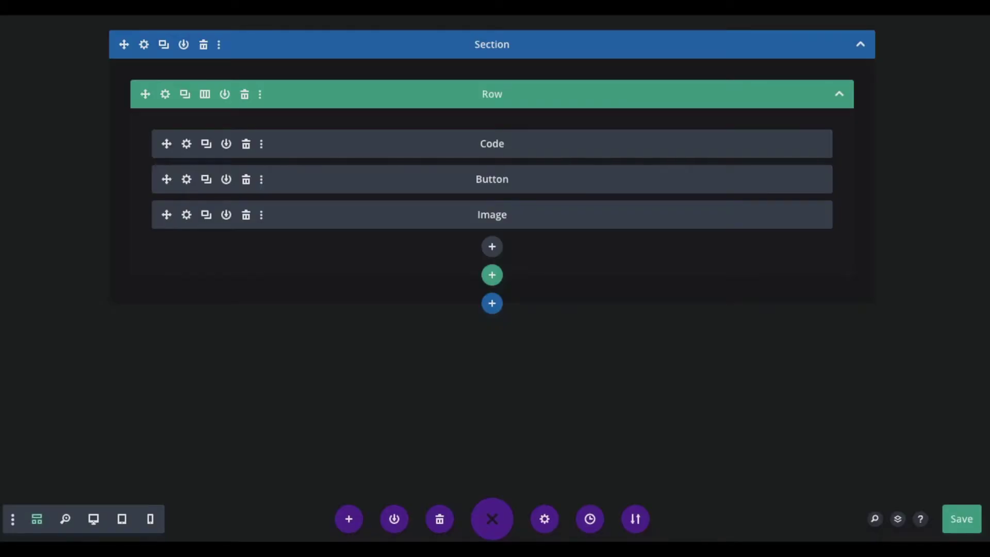
Paste the copied CSS and JavaScript snippet into the Code module's content and save its settings
{"action": "left_click", "coordinate": [188, 146]}
{"action": "left_click", "coordinate": [608, 272]}
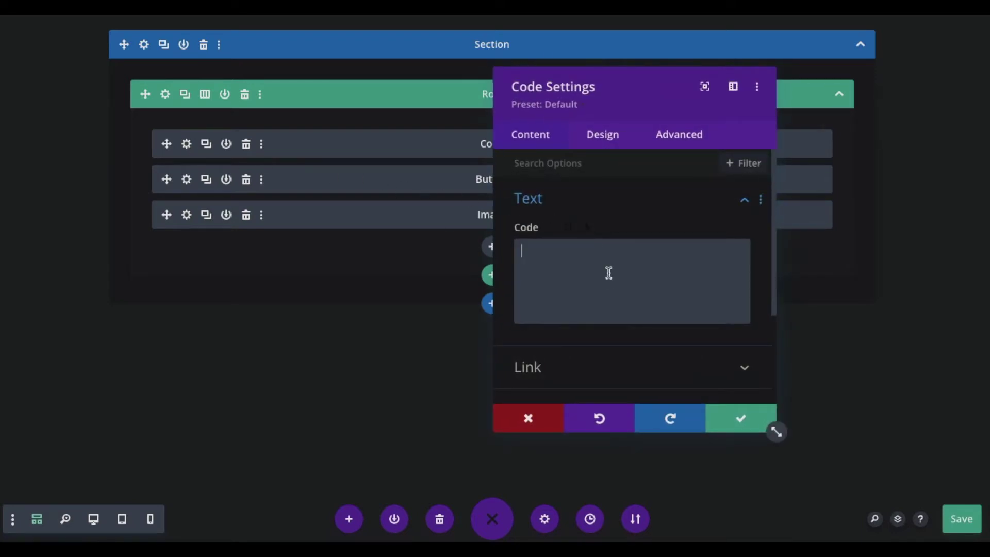
{"action": "key", "text": "ctrl+v"}
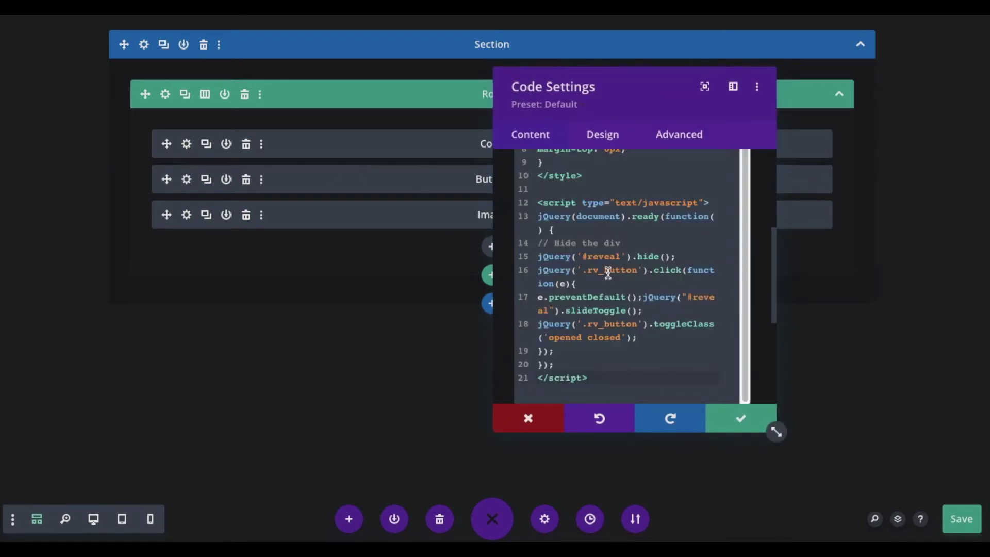
{"action": "scroll", "coordinate": [619, 281], "scroll_direction": "up", "scroll_amount": 1}
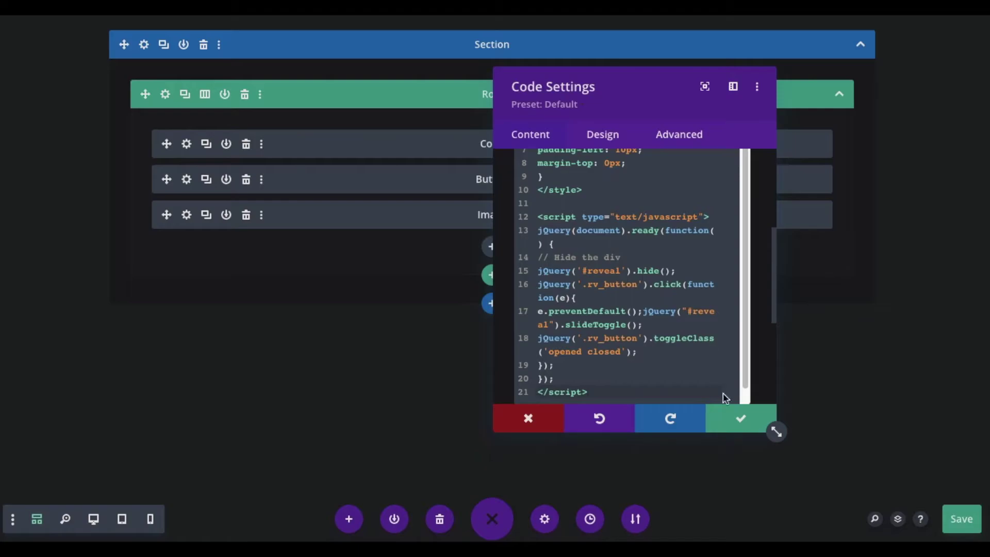
{"action": "left_click", "coordinate": [741, 415]}
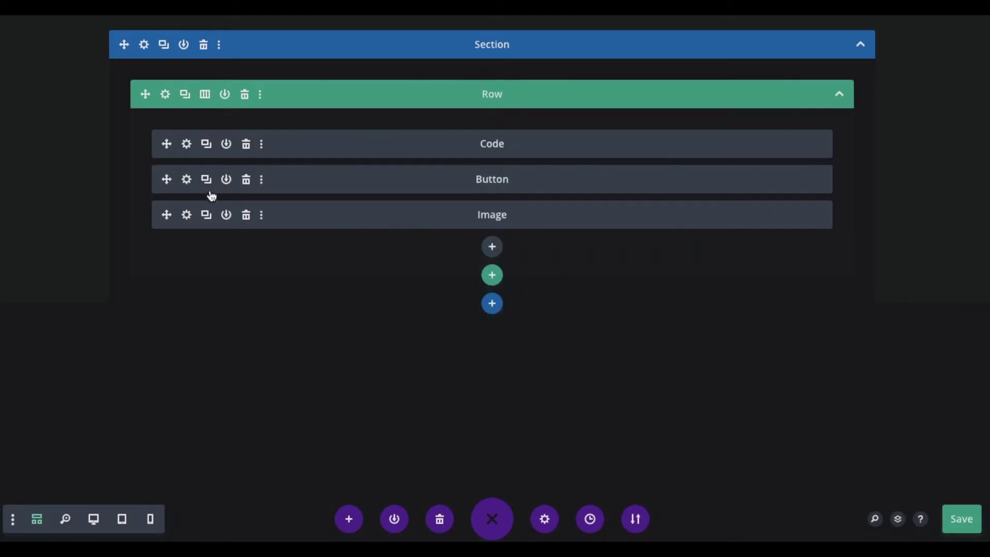
Assign the CSS class "rv_button closed" to the Button module and save its settings
{"action": "left_click", "coordinate": [186, 181]}
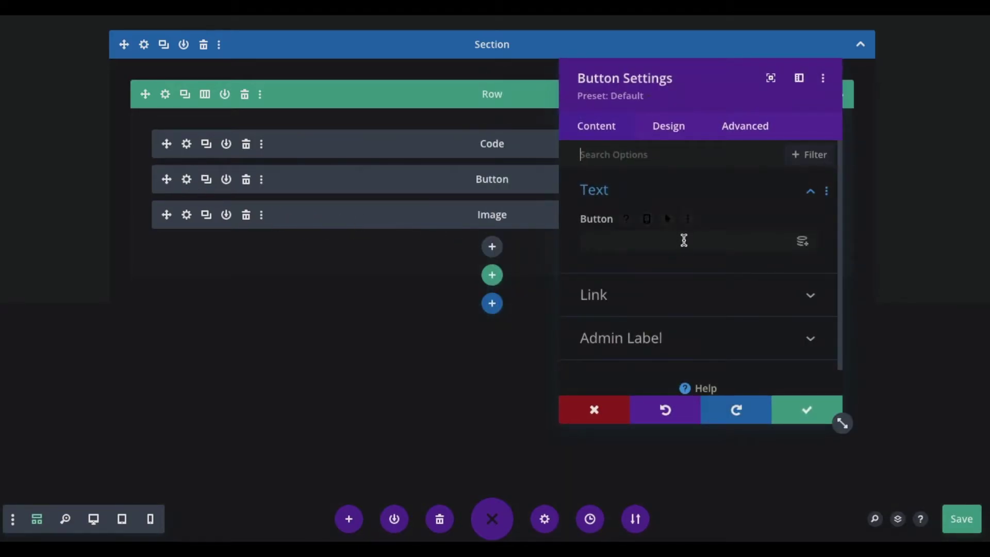
{"action": "left_click", "coordinate": [744, 128]}
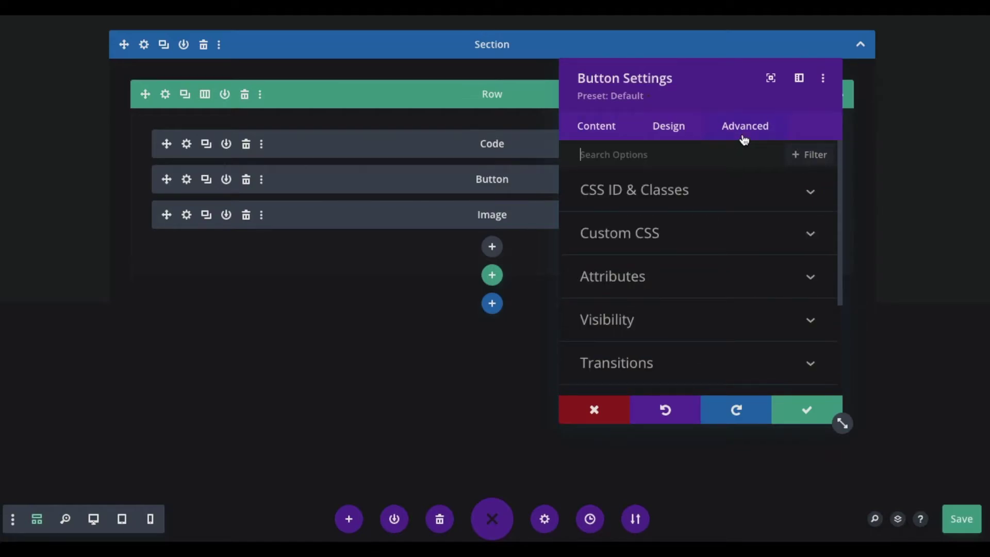
{"action": "left_click", "coordinate": [703, 208]}
{"action": "left_click", "coordinate": [669, 293]}
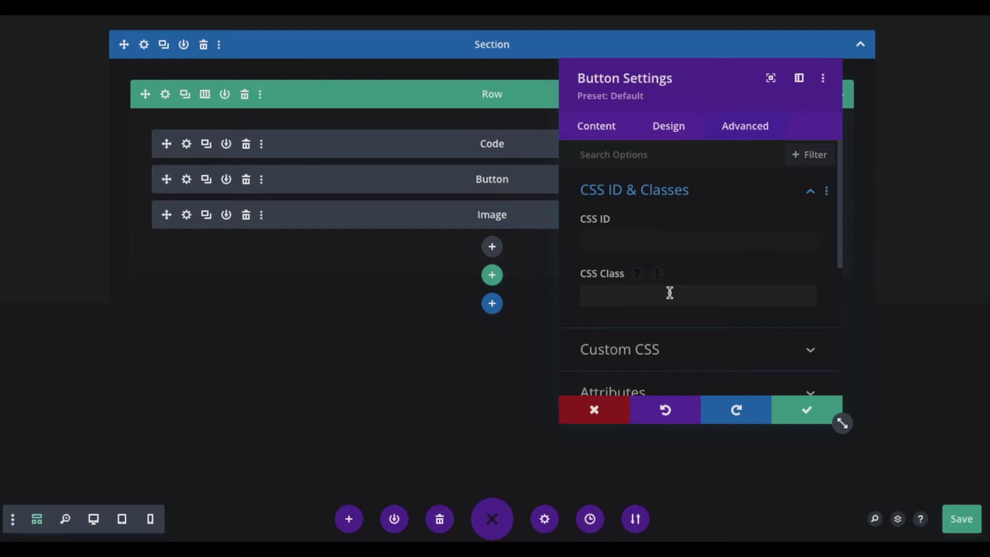
{"action": "type", "text": "rv_button closed"}
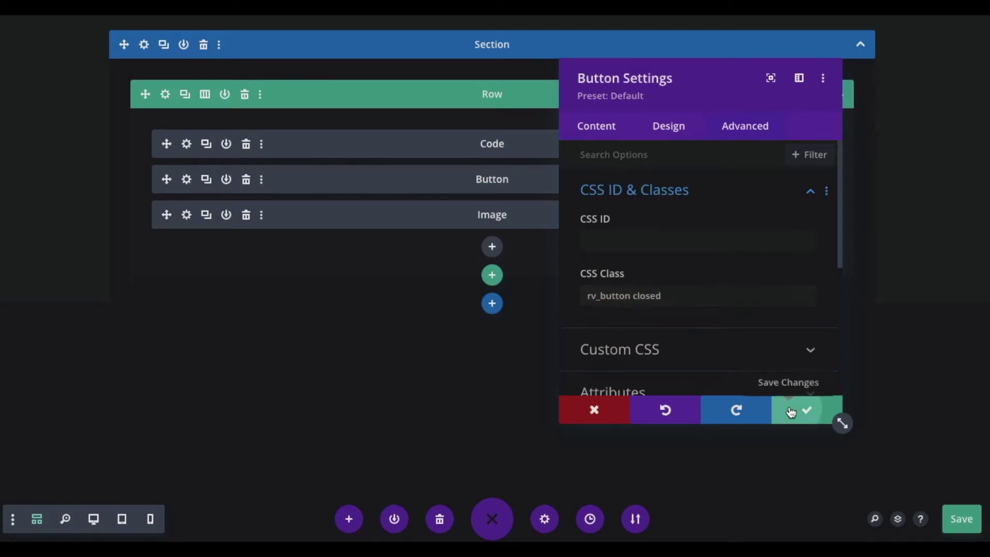
{"action": "left_click", "coordinate": [792, 411]}
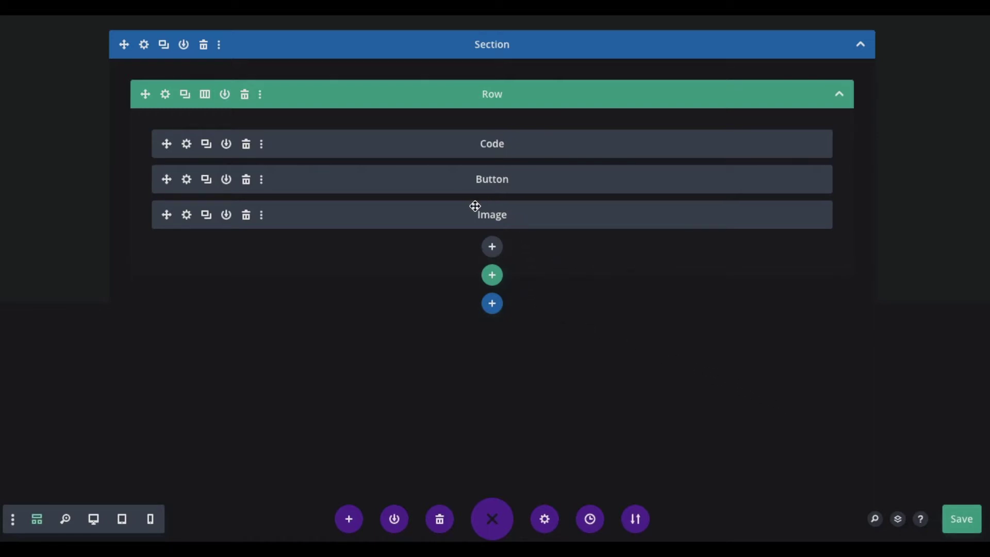
Assign the CSS ID "reveal" to the Image module and save its settings
{"action": "left_click", "coordinate": [186, 215]}
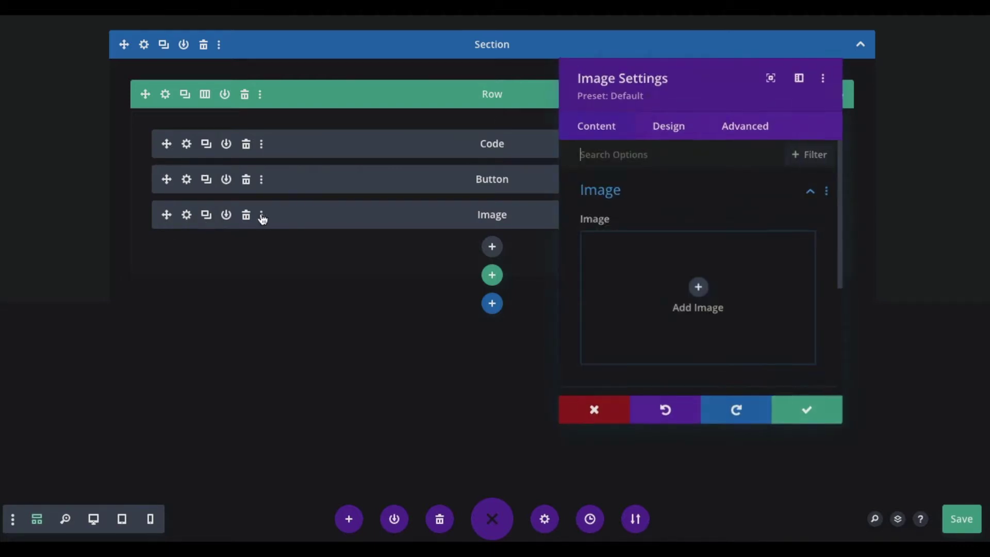
{"action": "left_click", "coordinate": [734, 136]}
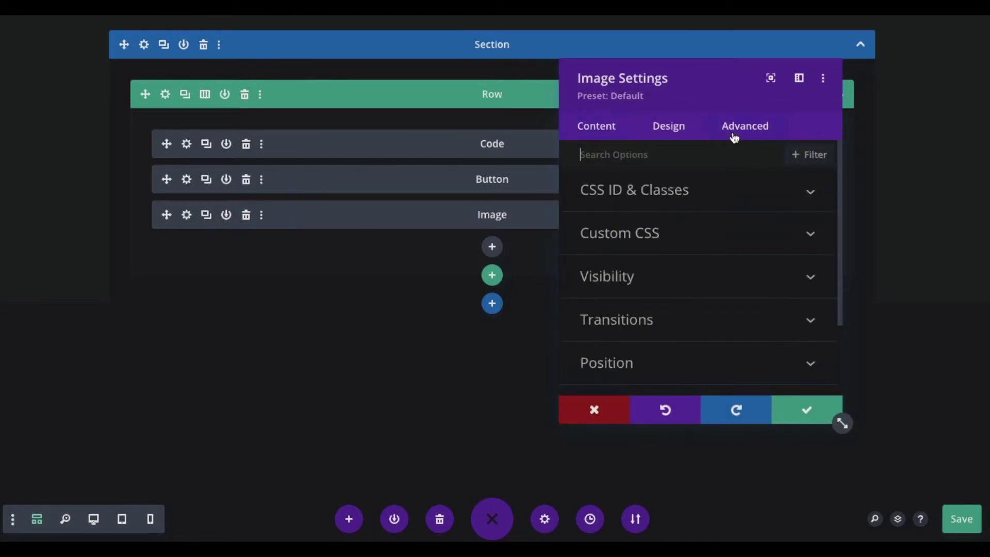
{"action": "left_click", "coordinate": [719, 202]}
{"action": "left_click", "coordinate": [636, 241]}
{"action": "type", "text": "rev"}
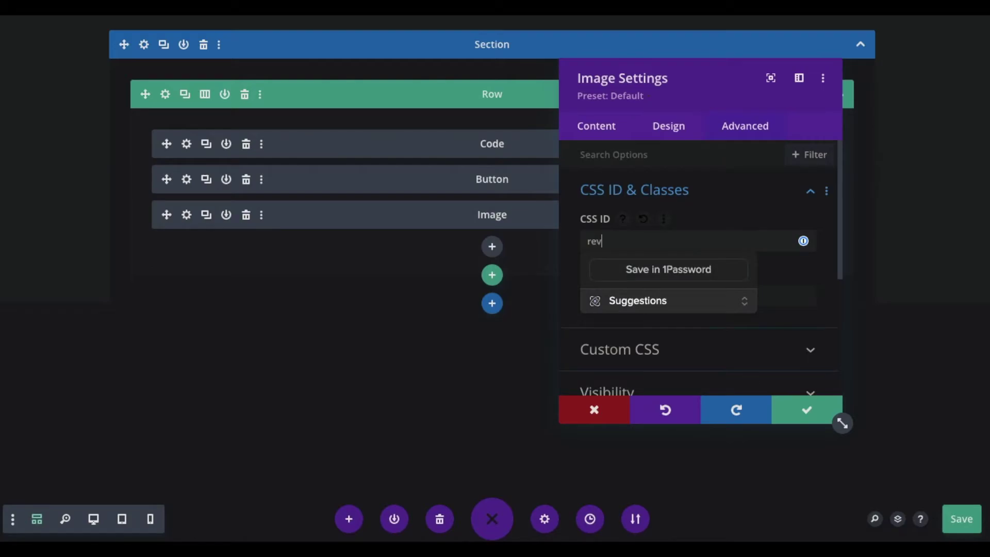
{"action": "type", "text": "eal"}
{"action": "left_click", "coordinate": [712, 216]}
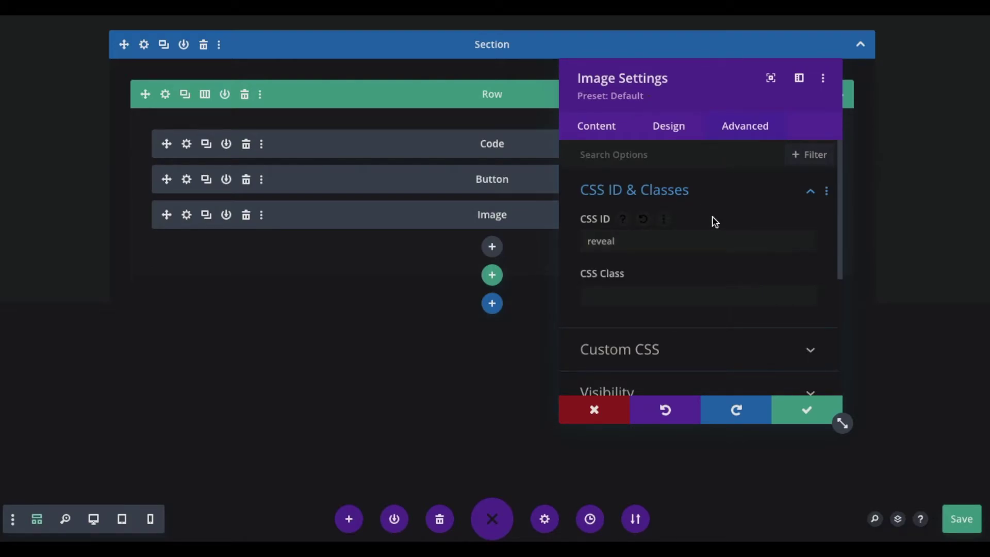
{"action": "left_click", "coordinate": [798, 407]}
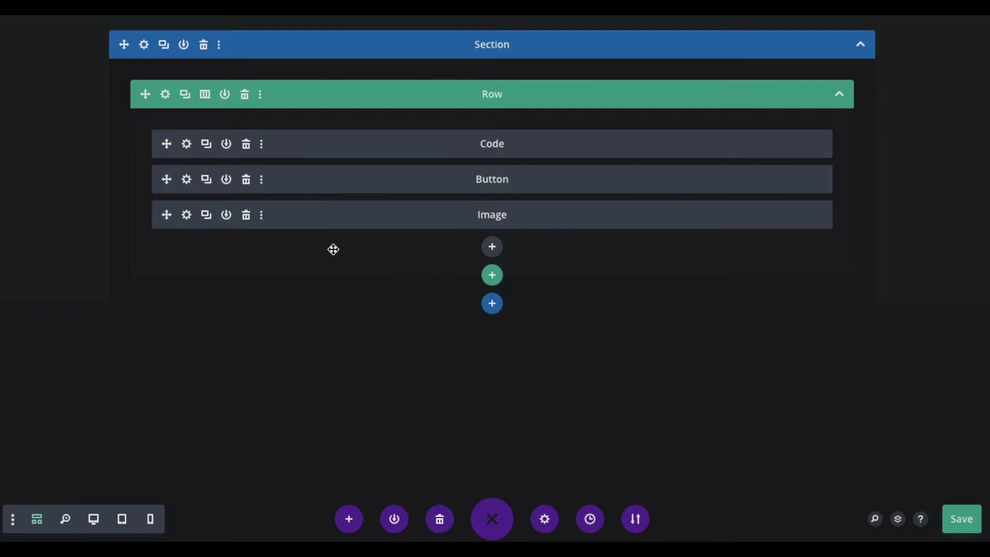
Set the Button module's link URL to "#reveal" and save its settings
{"action": "left_click", "coordinate": [188, 181]}
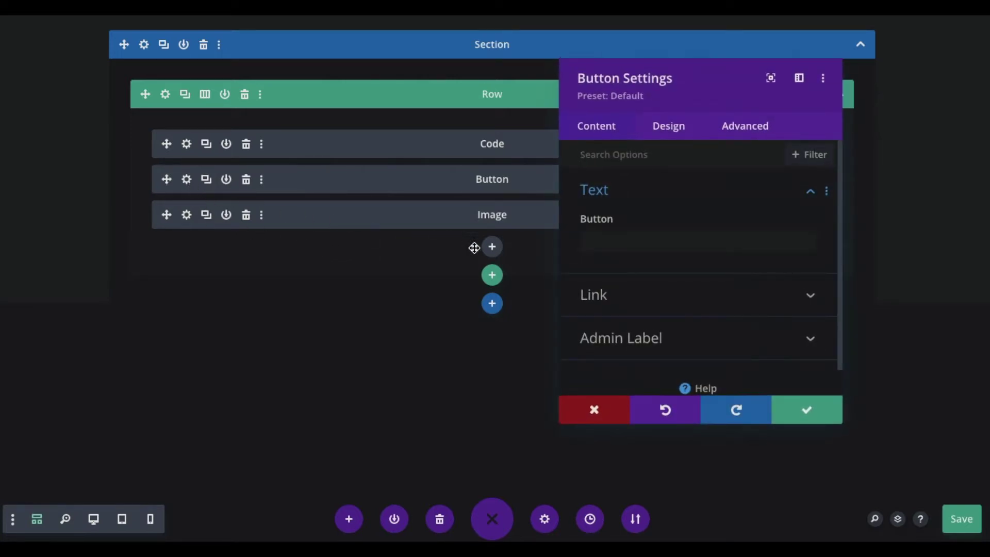
{"action": "left_click", "coordinate": [651, 294]}
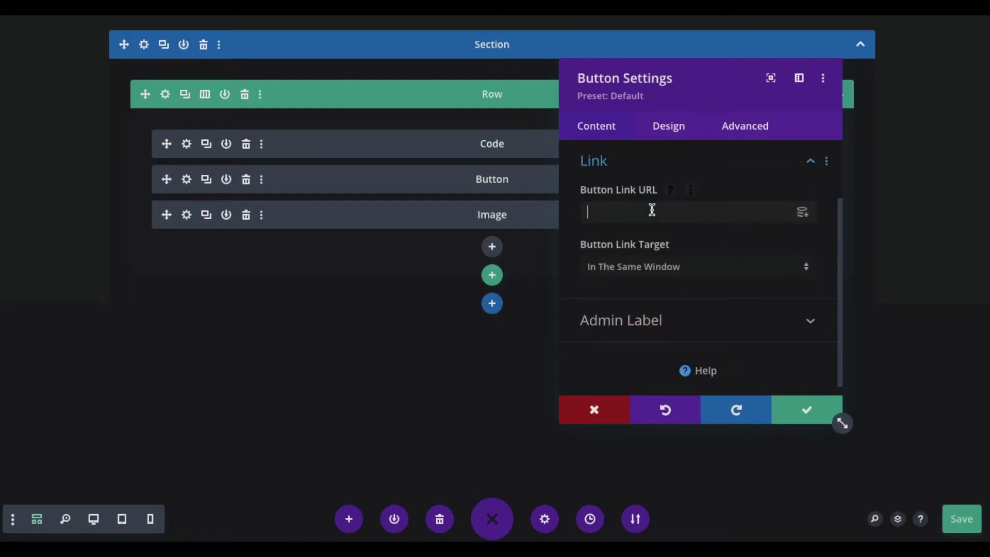
{"action": "type", "text": "#reveal"}
{"action": "left_click", "coordinate": [801, 409]}
{"action": "key", "text": "ctrl+z"}
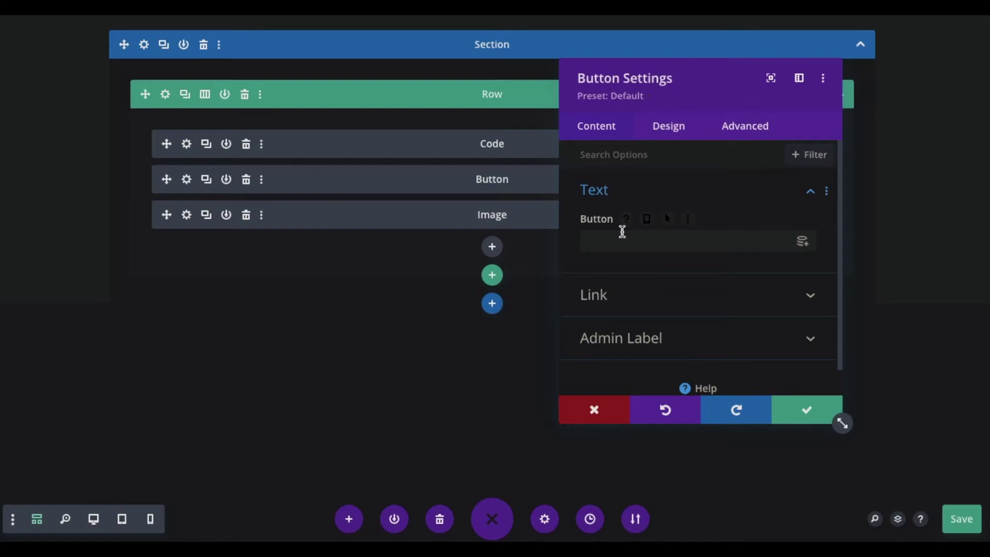
Set the Button module's text to "Click here" and save its settings
{"action": "left_click", "coordinate": [622, 233]}
{"action": "type", "text": "Click here"}
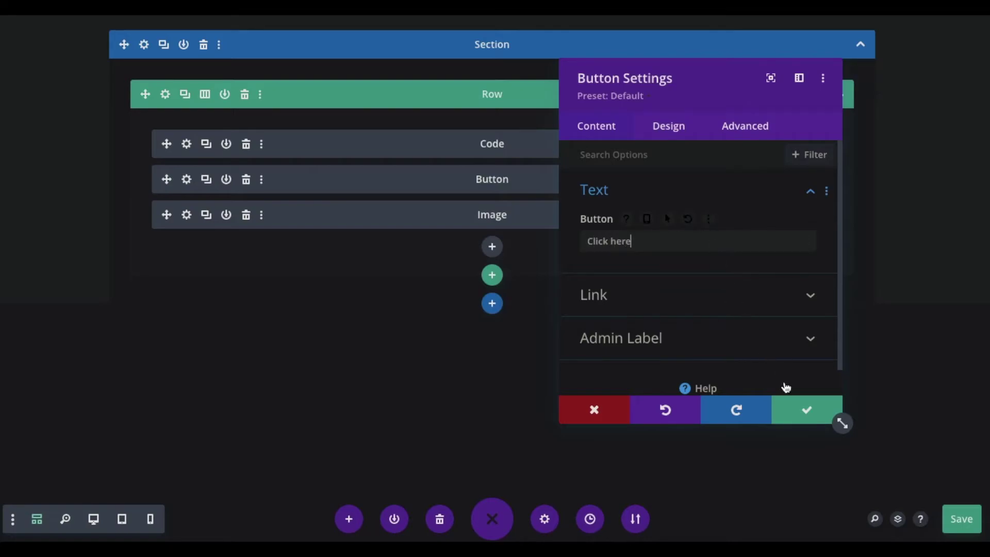
{"action": "left_click", "coordinate": [800, 410]}
Upload cat-peeking-hide-reveal-section.jpeg as the Image module's picture, then save the module settings and the page
{"action": "left_click", "coordinate": [186, 214]}
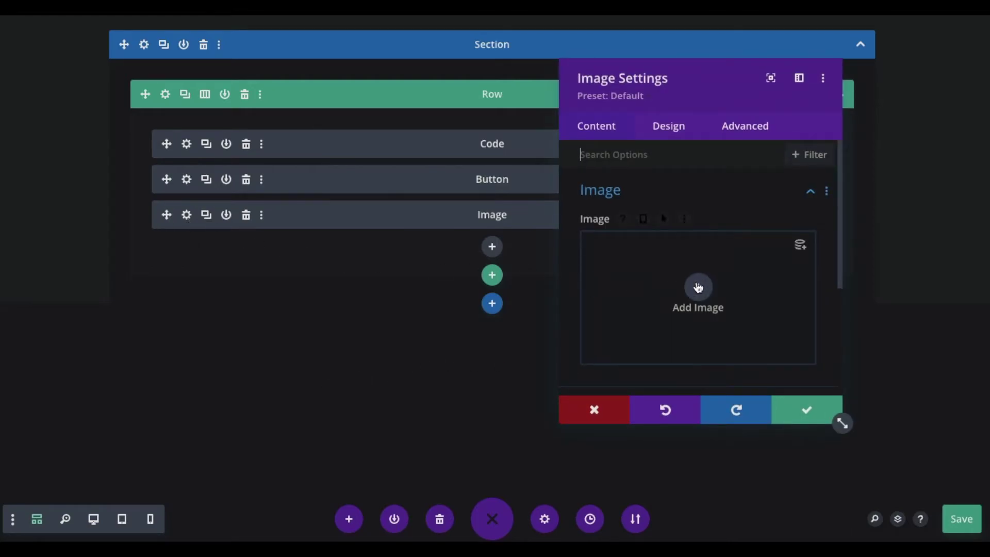
{"action": "left_click", "coordinate": [698, 287]}
{"action": "left_click", "coordinate": [191, 56]}
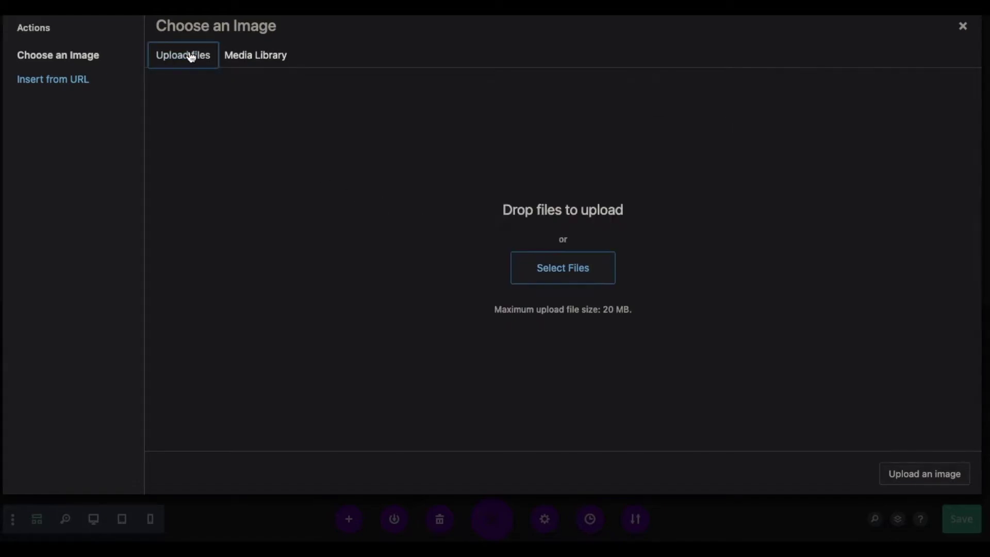
{"action": "left_click", "coordinate": [256, 62]}
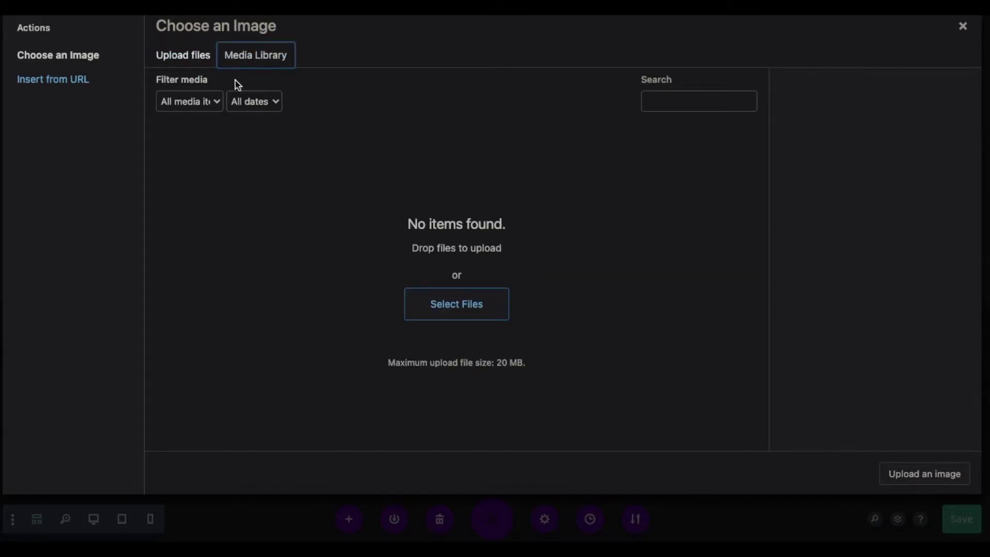
{"action": "left_click", "coordinate": [209, 60]}
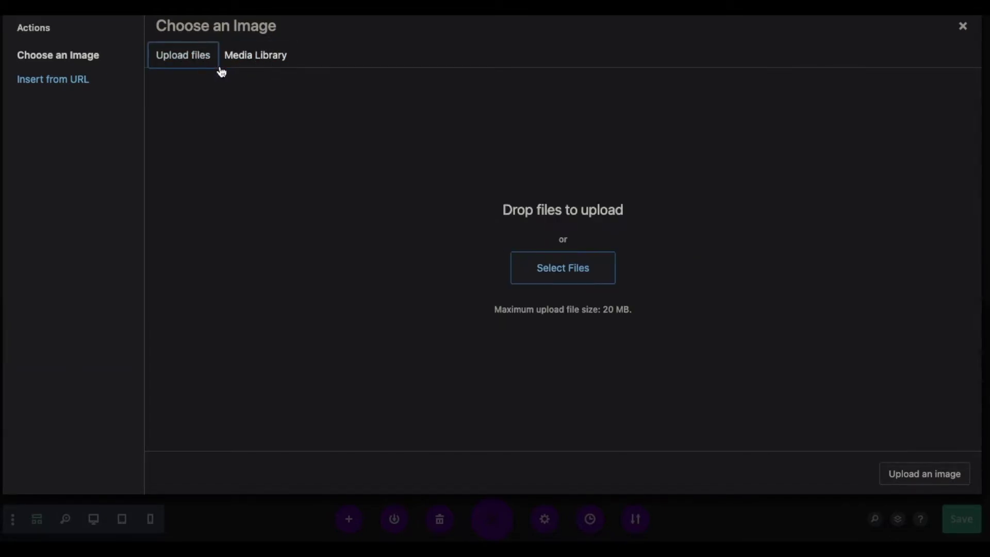
{"action": "left_click", "coordinate": [582, 270]}
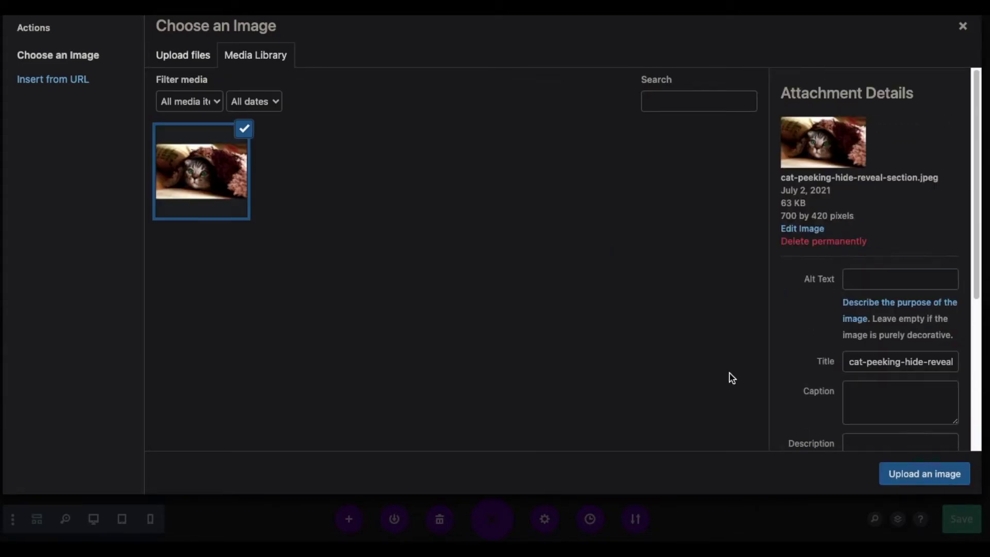
{"action": "left_click", "coordinate": [922, 474]}
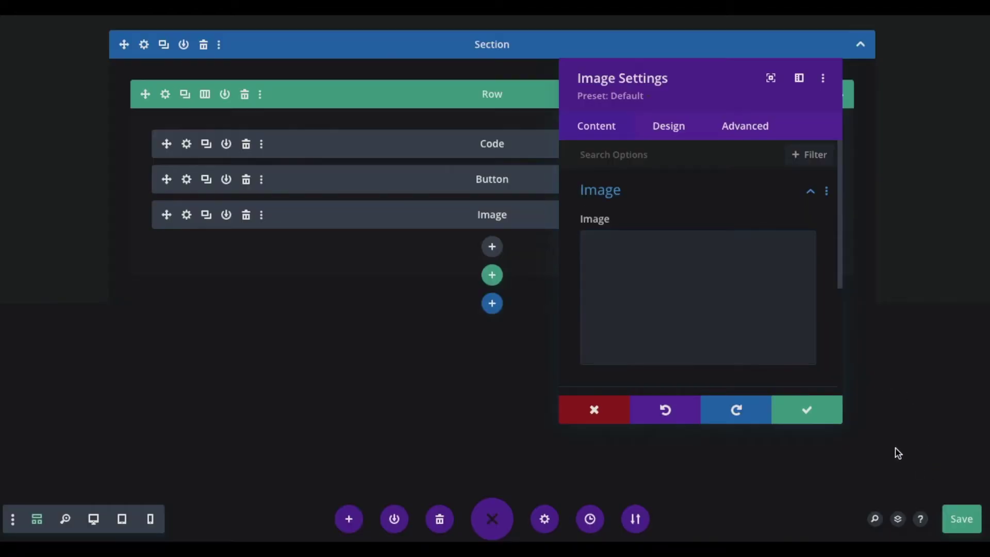
{"action": "left_click_drag", "start_coordinate": [672, 94], "coordinate": [608, 95]}
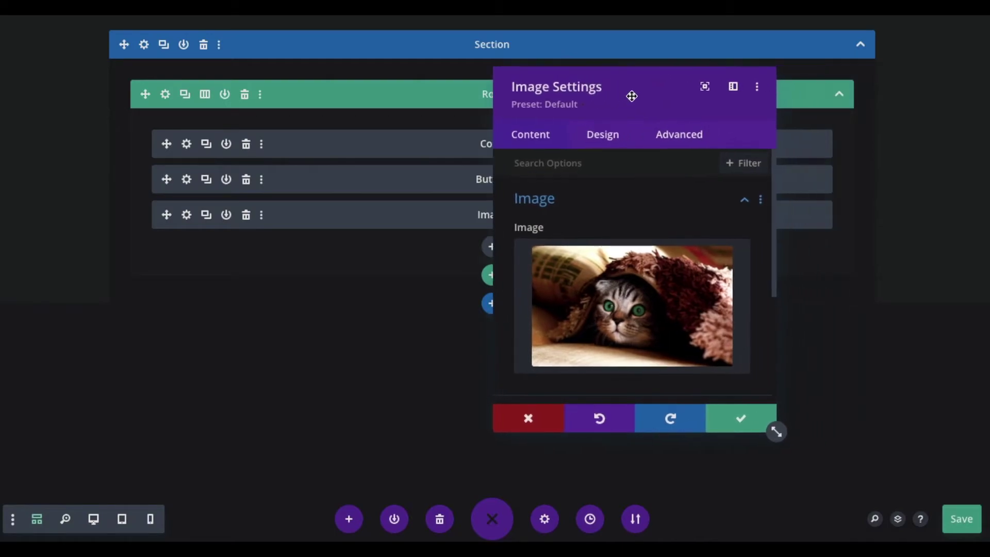
{"action": "left_click", "coordinate": [740, 417]}
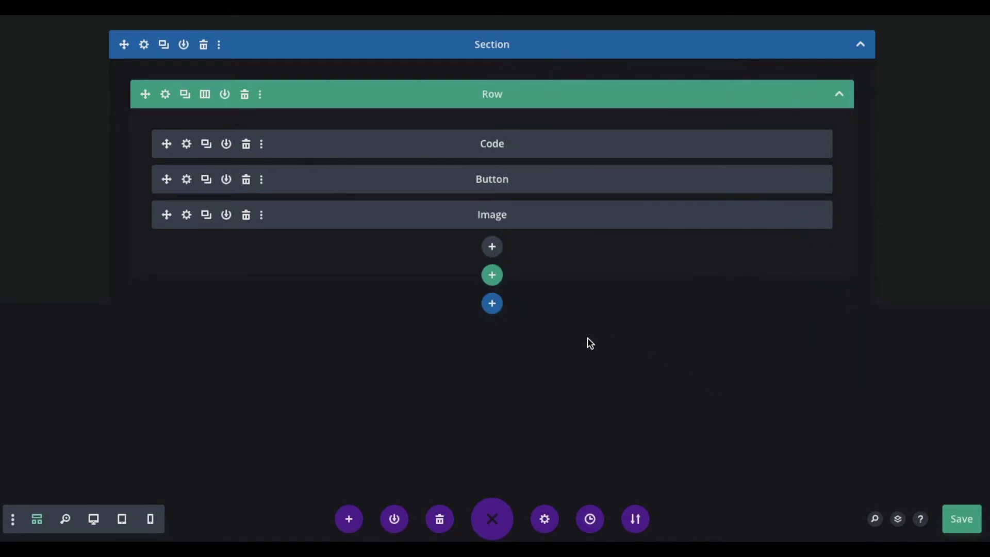
{"action": "left_click", "coordinate": [961, 519]}
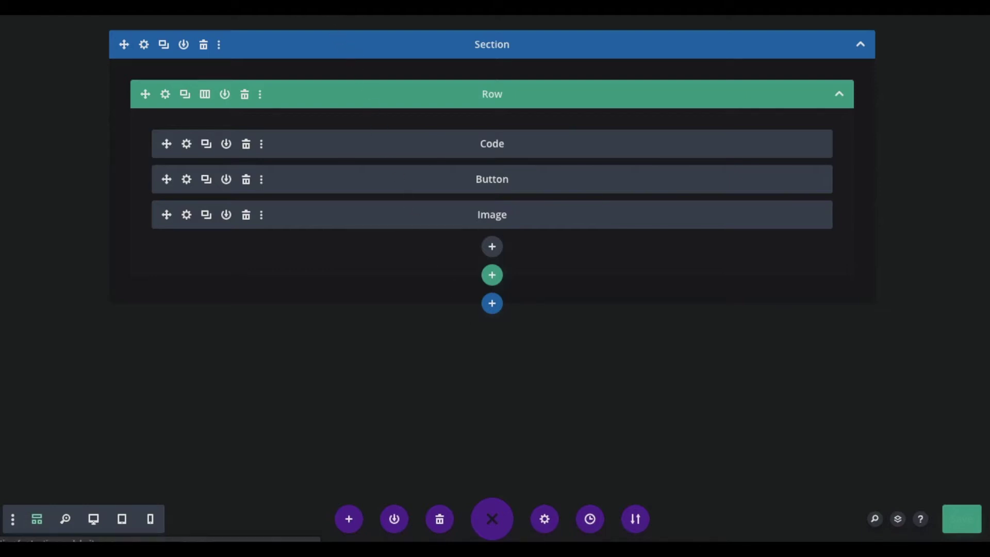
Open the live page and test revealing and hiding the cat image with the "Click here" button
{"action": "left_click", "coordinate": [325, 14]}
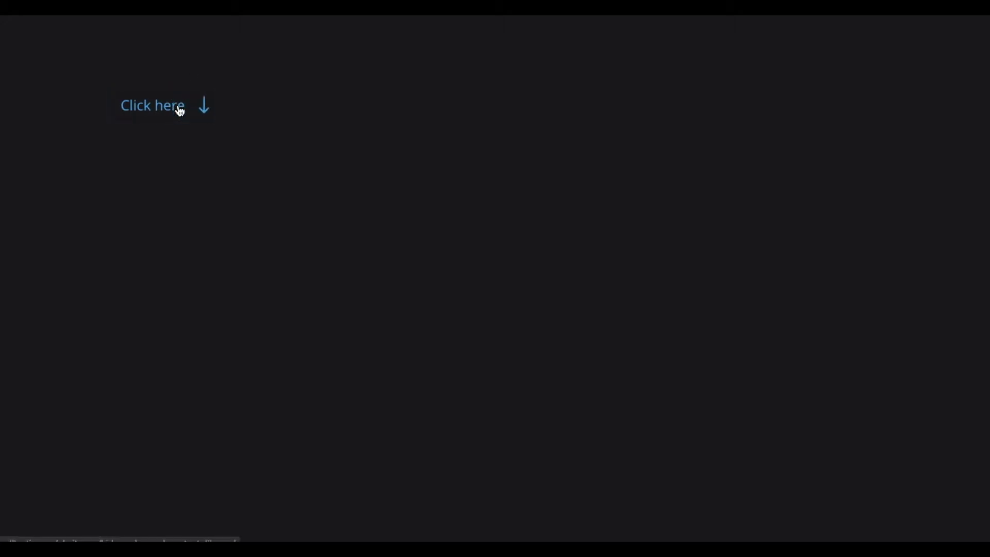
{"action": "left_click", "coordinate": [180, 109]}
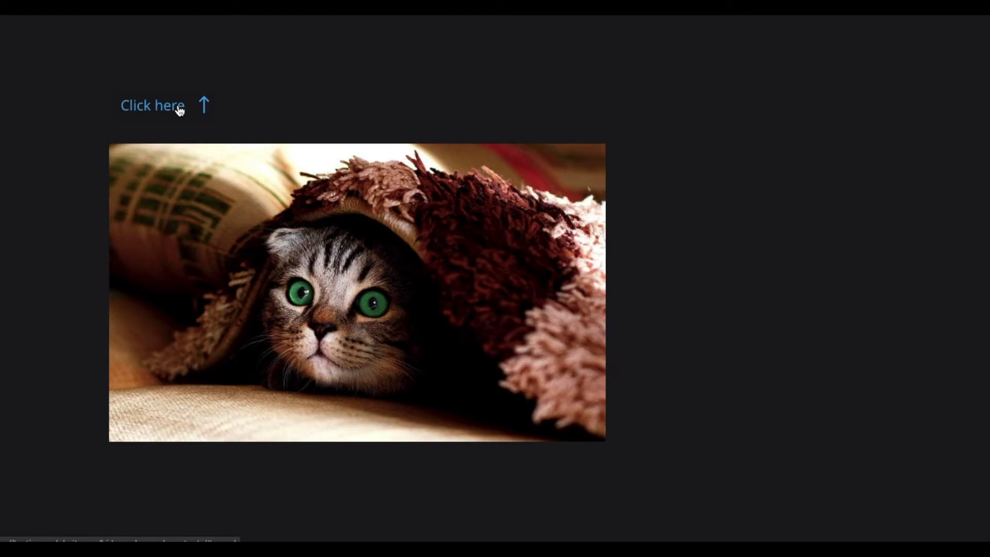
{"action": "left_click", "coordinate": [179, 110]}
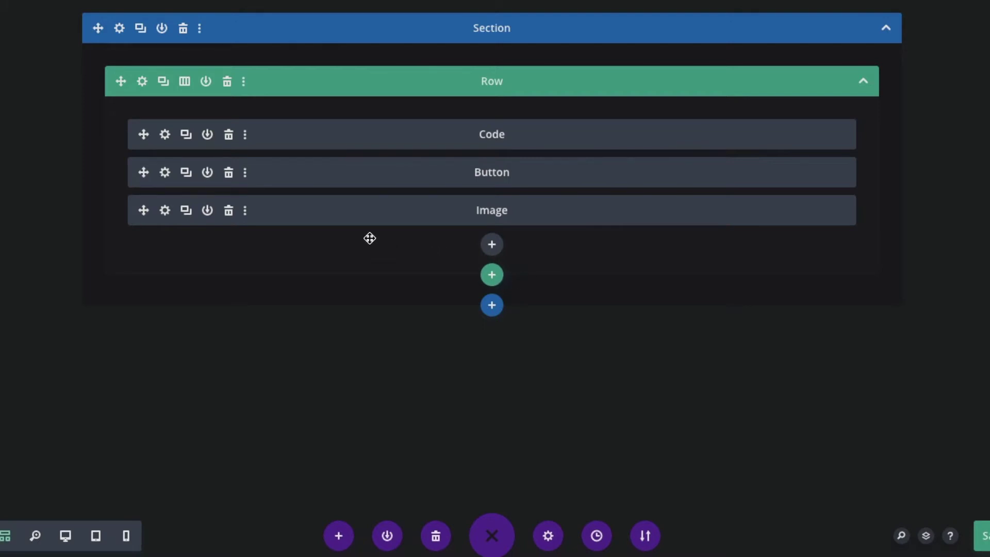
Duplicate the whole section and delete the Image module from the lower copy
{"action": "left_click", "coordinate": [143, 31]}
{"action": "scroll", "coordinate": [403, 215], "scroll_direction": "down", "scroll_amount": 1}
{"action": "scroll", "coordinate": [403, 215], "scroll_direction": "down", "scroll_amount": 2}
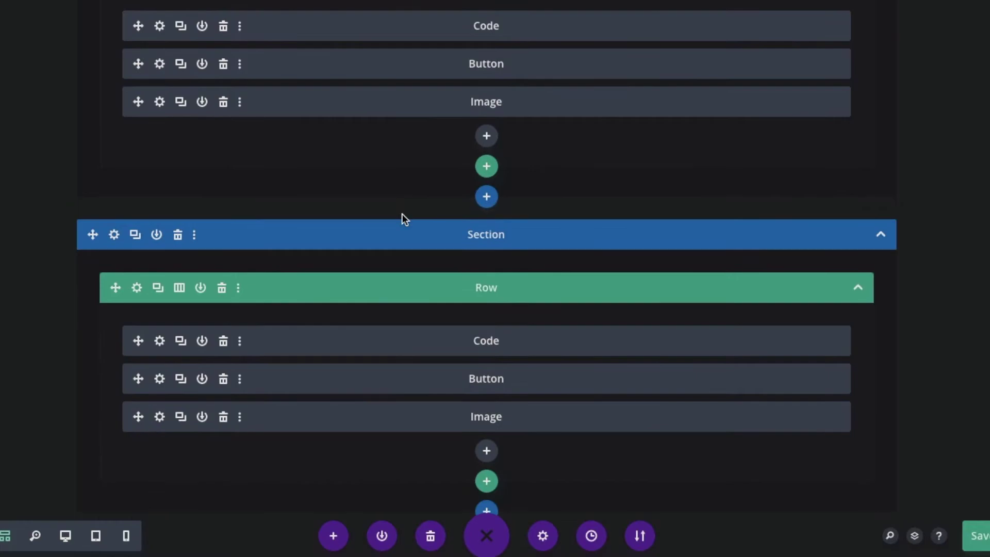
{"action": "left_click", "coordinate": [223, 416]}
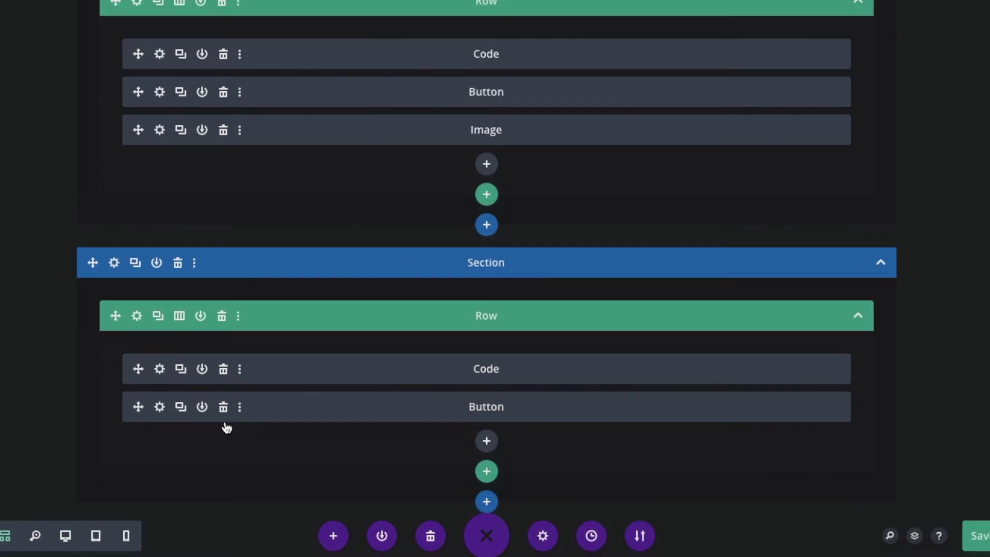
Insert a Contact Form module below the Button module in the duplicated section and save its settings
{"action": "left_click", "coordinate": [486, 441]}
{"action": "type", "text": "con"}
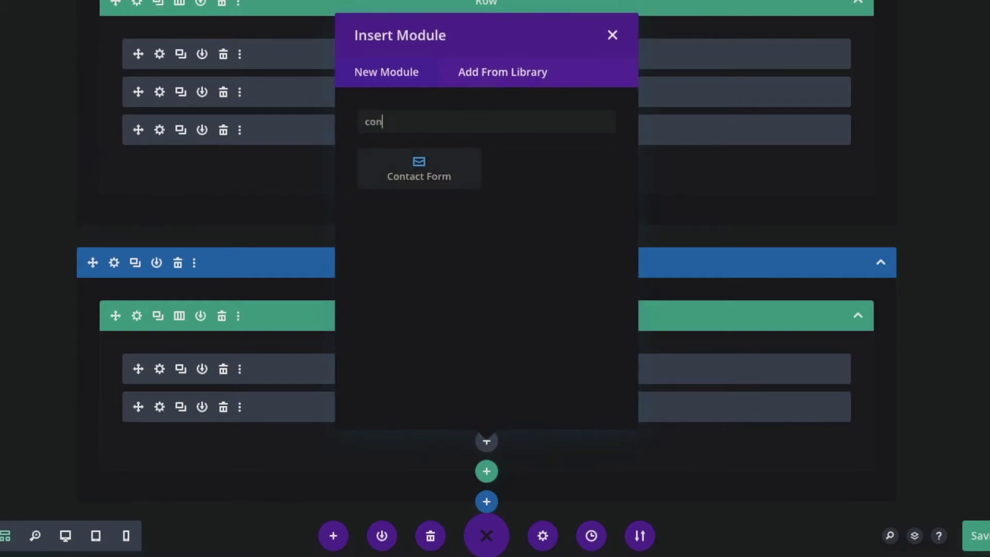
{"action": "left_click", "coordinate": [444, 184]}
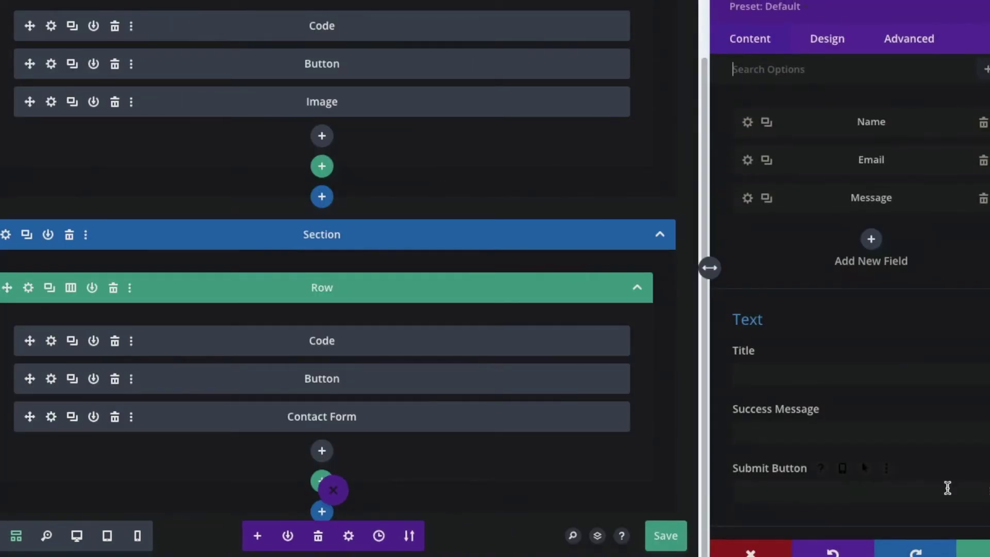
{"action": "left_click", "coordinate": [972, 550]}
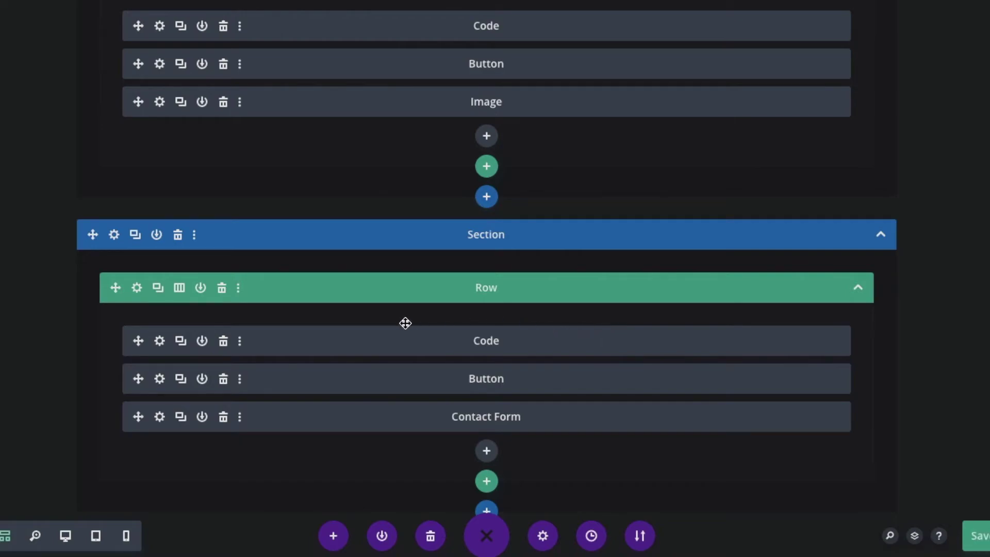
Rename the rv_button class to rv_button2 in both CSS selectors and both jQuery calls of the duplicated section's Code module
{"action": "left_click", "coordinate": [161, 341]}
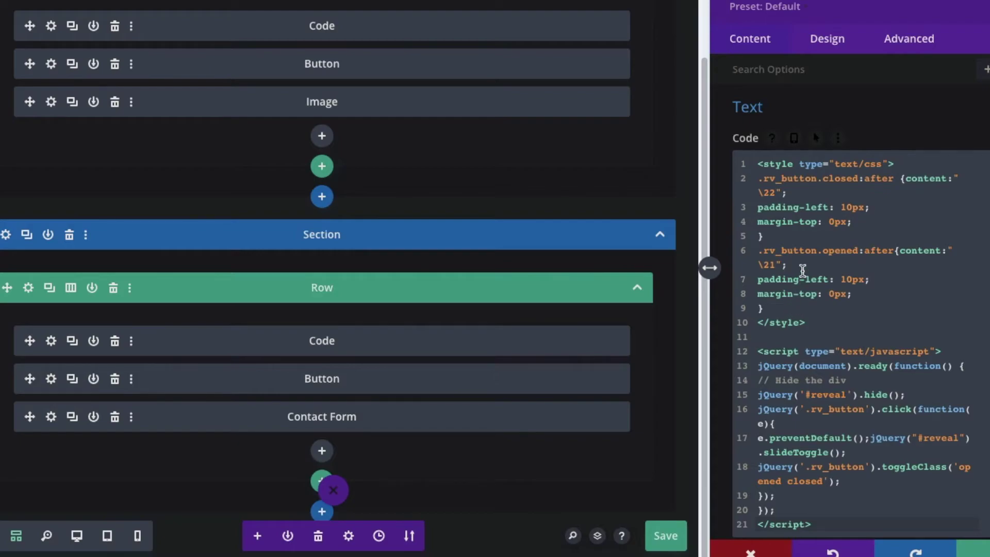
{"action": "left_click", "coordinate": [819, 180]}
{"action": "type", "text": "2"}
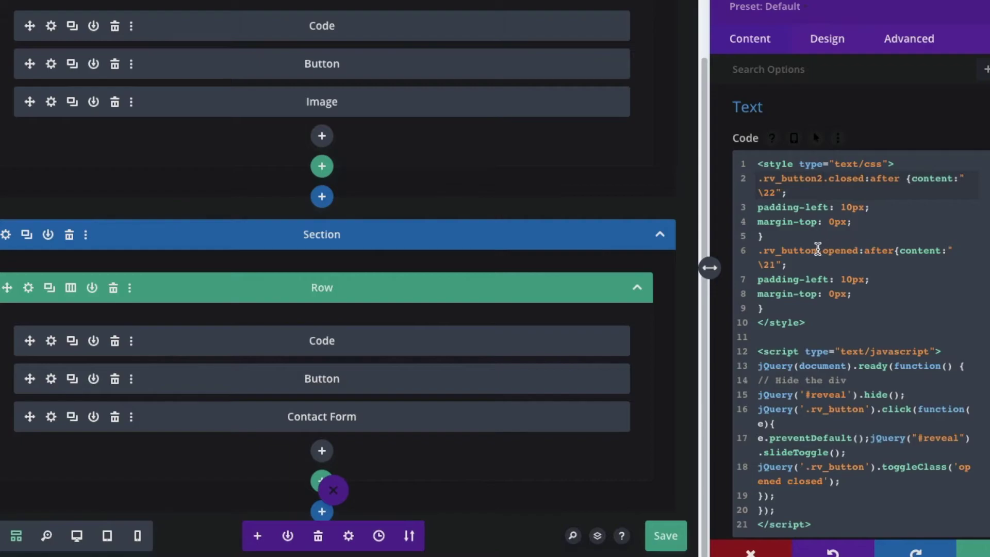
{"action": "type", "text": "2"}
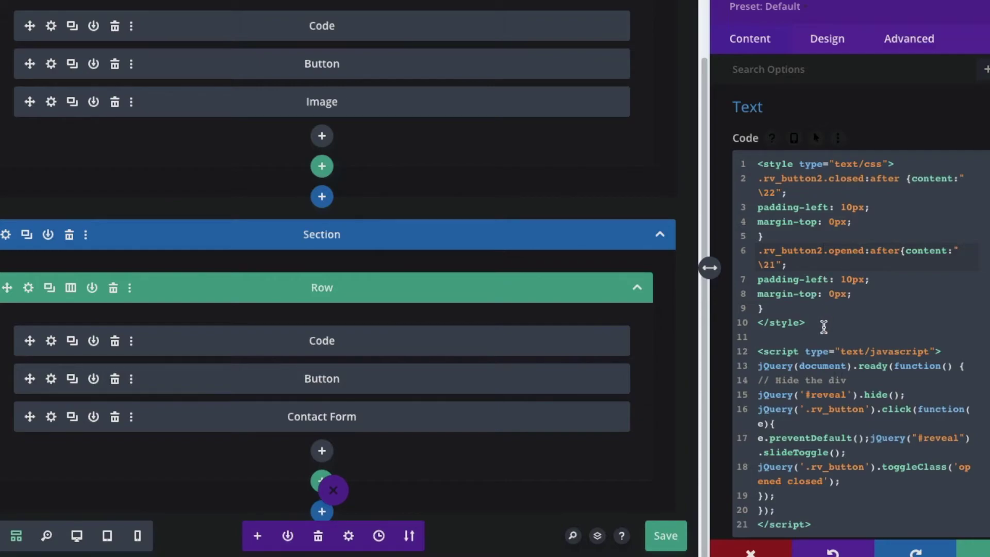
{"action": "left_click", "coordinate": [865, 406]}
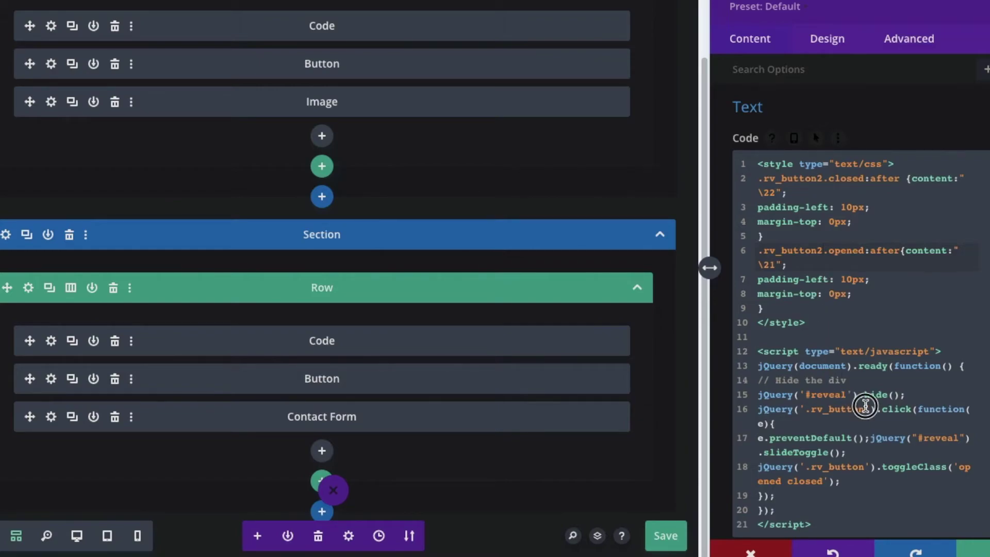
{"action": "type", "text": "2"}
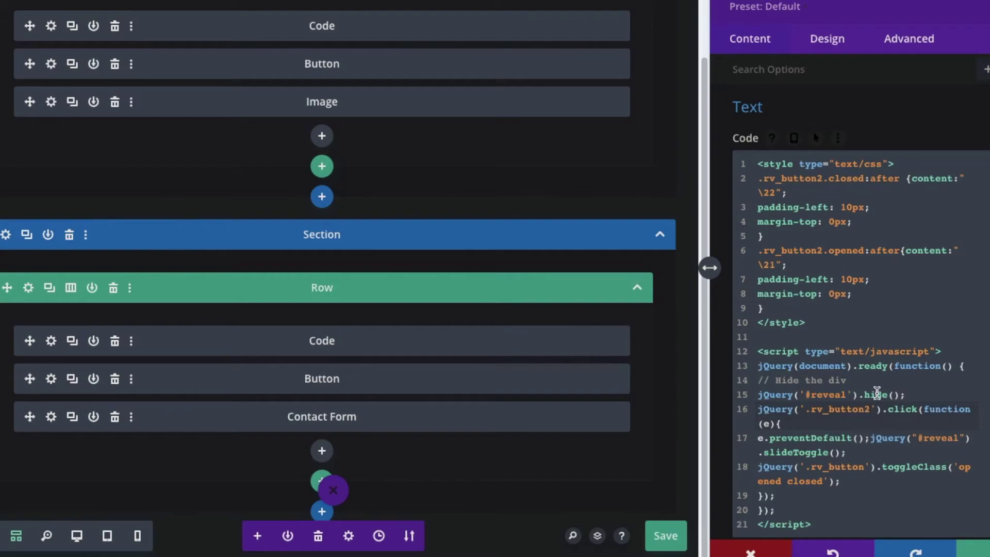
{"action": "left_click", "coordinate": [864, 466]}
{"action": "type", "text": "2"}
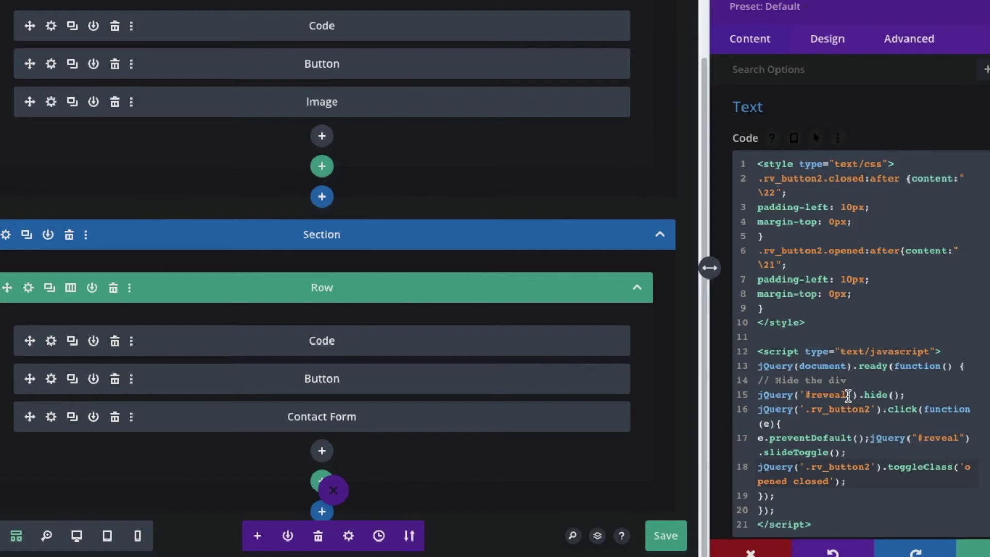
Change the #reveal ID to #reveal_2 in the script's hide and slideToggle calls and save the Code module
{"action": "left_click", "coordinate": [848, 395]}
{"action": "type", "text": "_2"}
{"action": "left_click", "coordinate": [953, 438]}
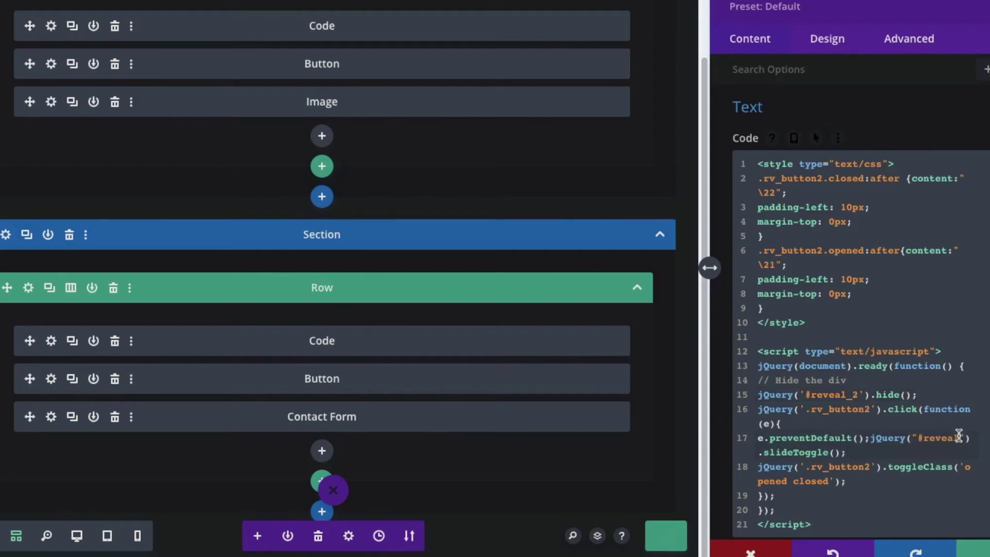
{"action": "type", "text": "_2"}
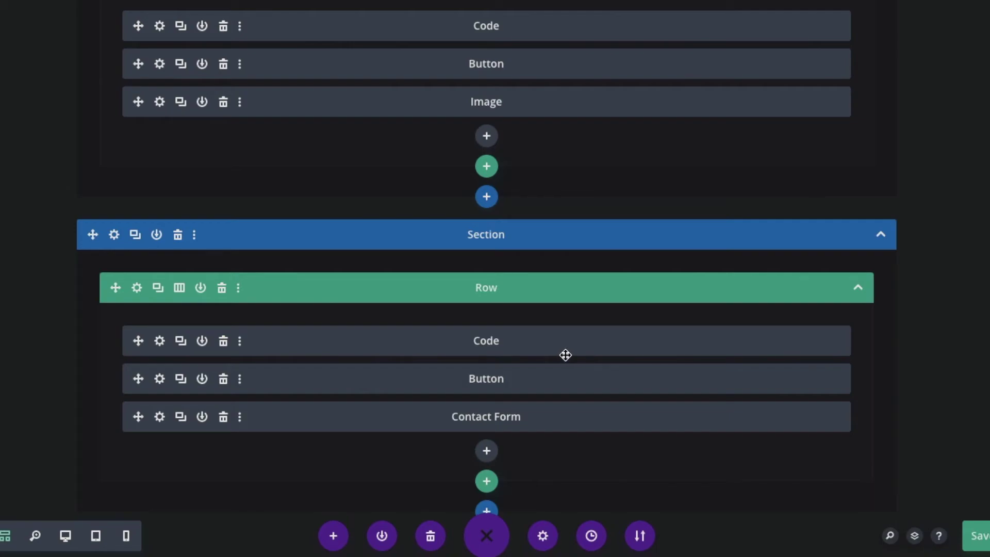
Set the CSS class of the duplicated section's Button module to "rv_button2 closed" and save the module
{"action": "left_click", "coordinate": [159, 378]}
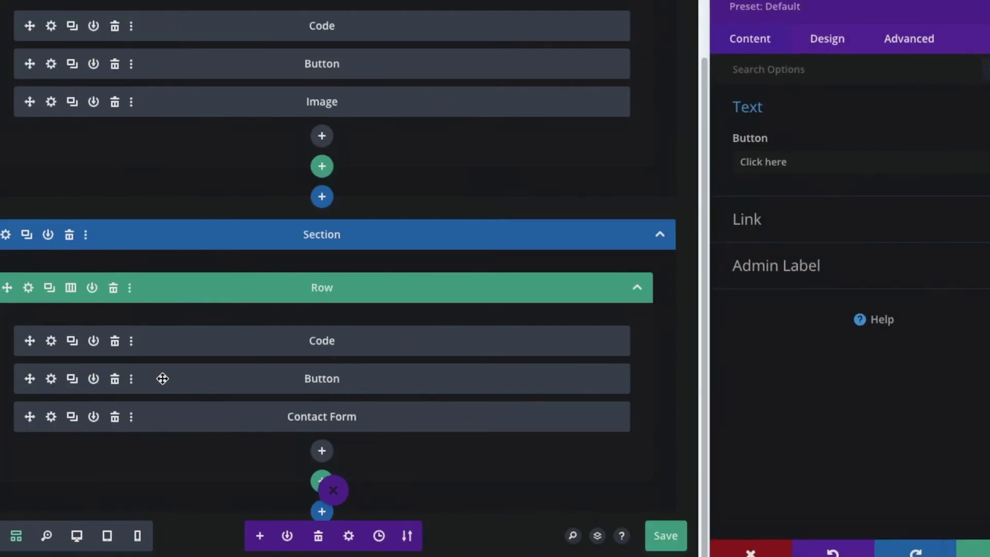
{"action": "left_click", "coordinate": [912, 39]}
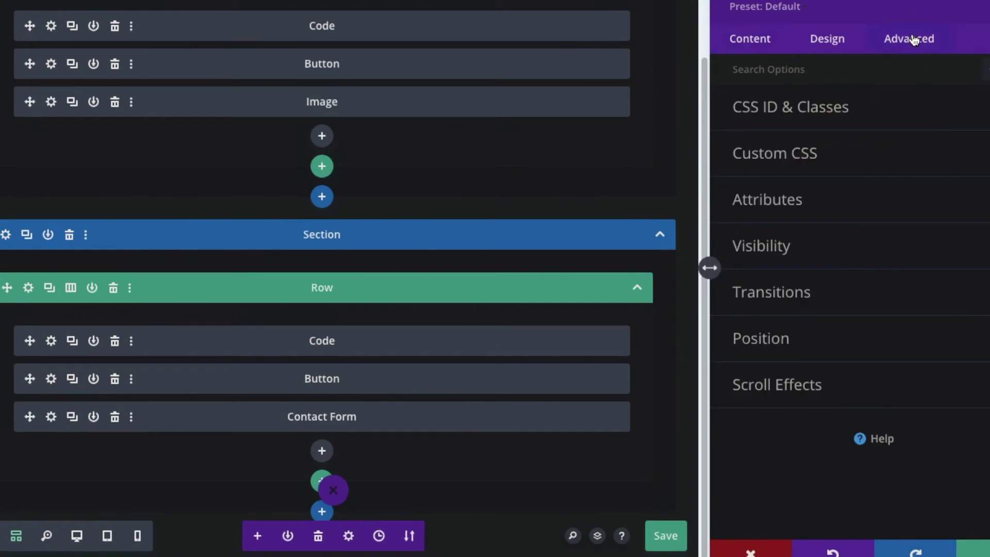
{"action": "left_click", "coordinate": [876, 124]}
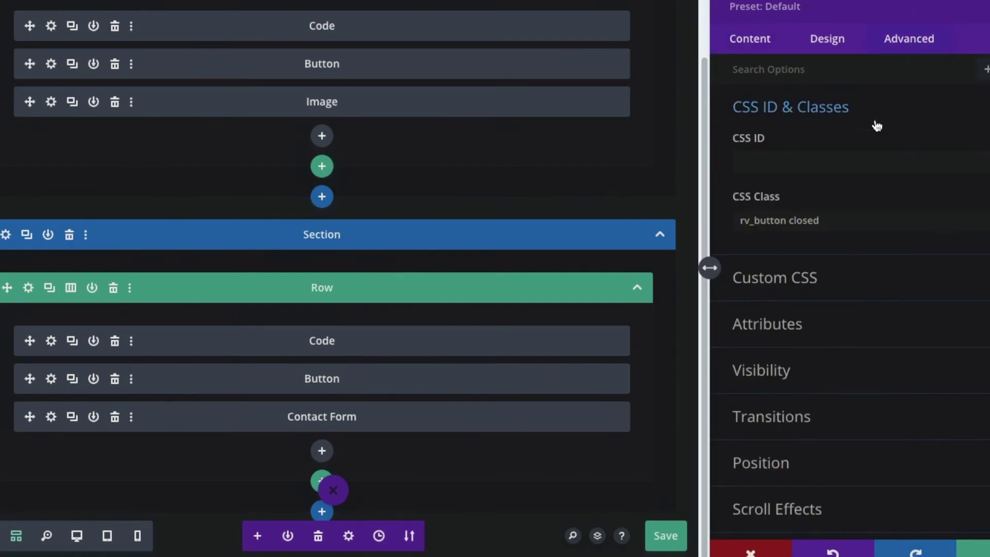
{"action": "left_click", "coordinate": [788, 219]}
{"action": "type", "text": "2"}
{"action": "left_click", "coordinate": [984, 550]}
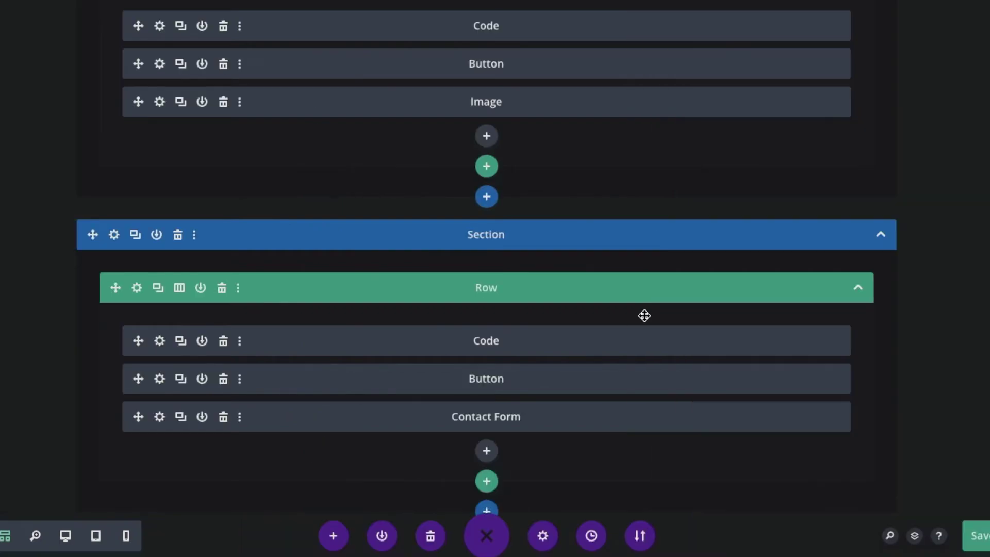
Fill in the Contact Form's title "Subscribe to our newsletter", success message "Thanks" and submit button text "Subscribe"
{"action": "left_click", "coordinate": [159, 416]}
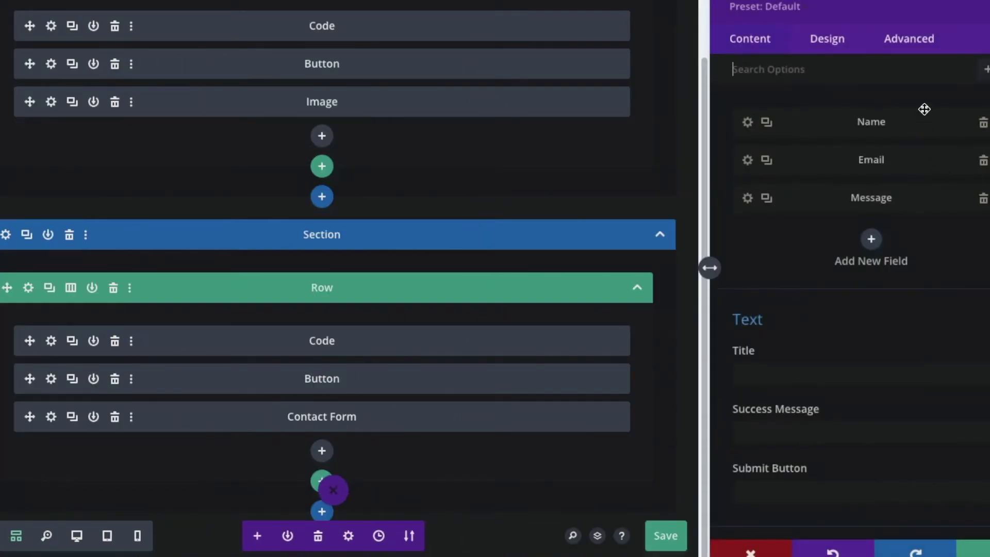
{"action": "left_click", "coordinate": [911, 45]}
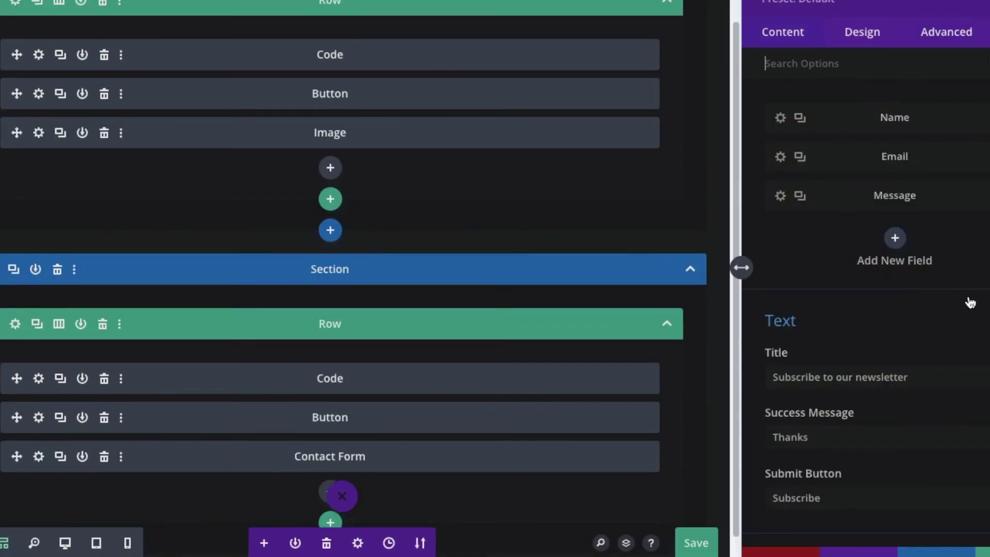
{"action": "left_click", "coordinate": [951, 321]}
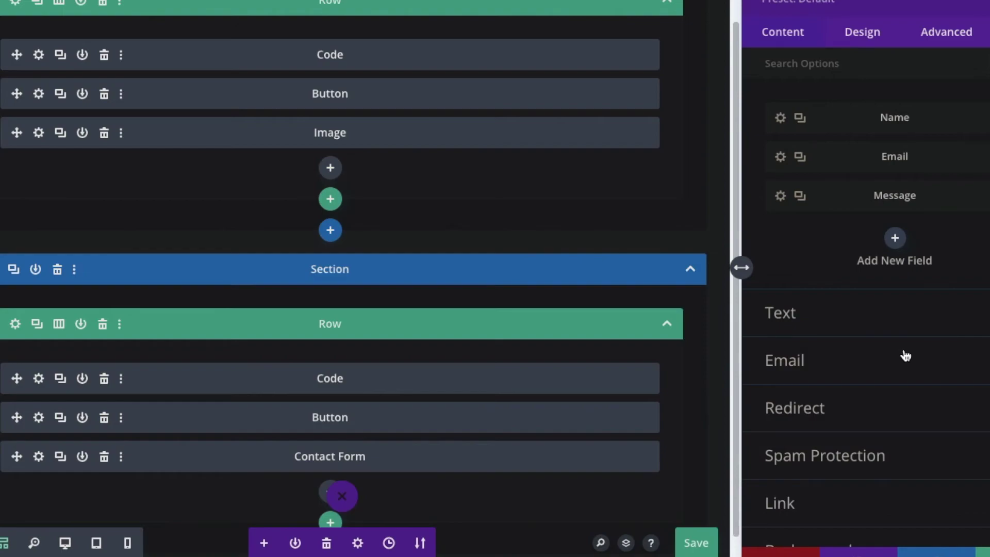
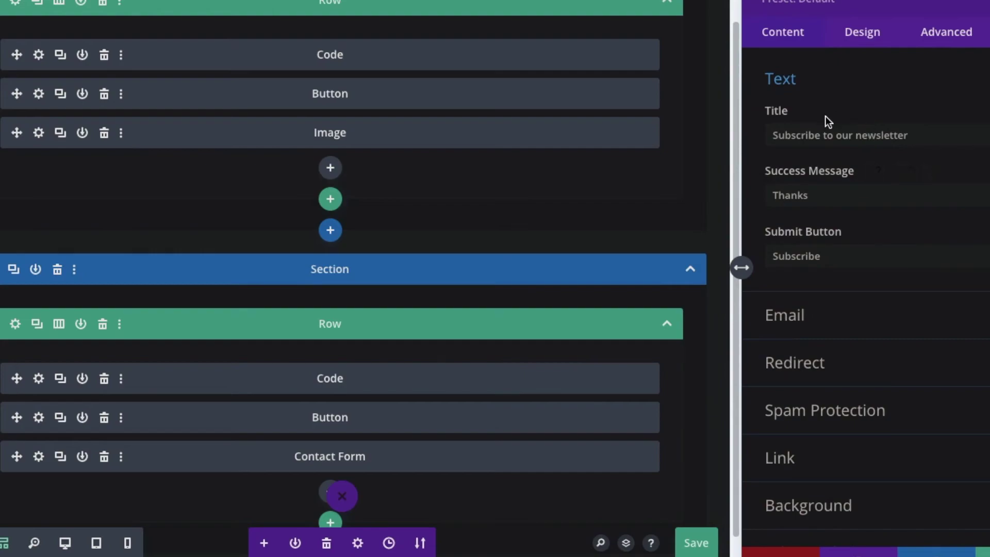
{"action": "scroll", "coordinate": [854, 109], "scroll_direction": "up", "scroll_amount": 3}
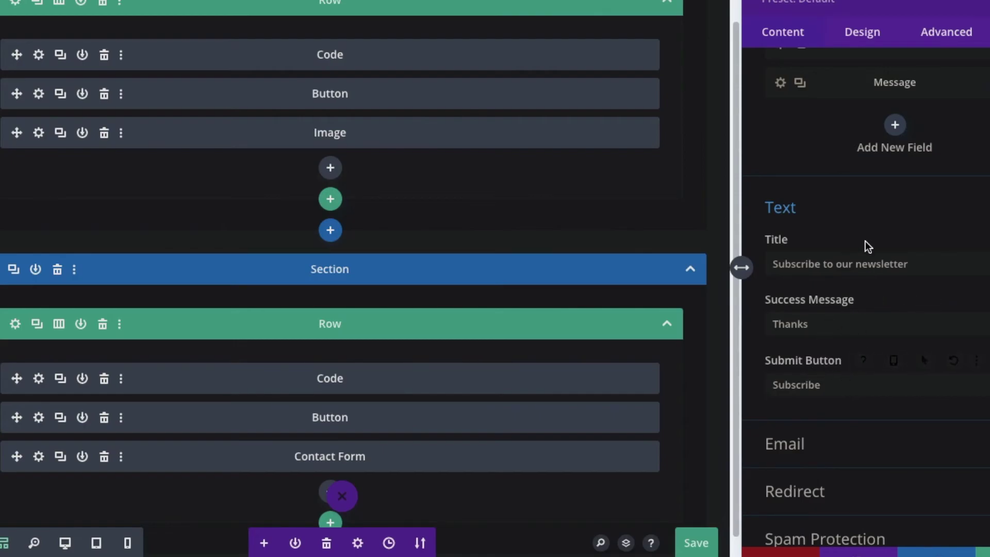
{"action": "left_click", "coordinate": [861, 225]}
{"action": "scroll", "coordinate": [895, 194], "scroll_direction": "up", "scroll_amount": 3}
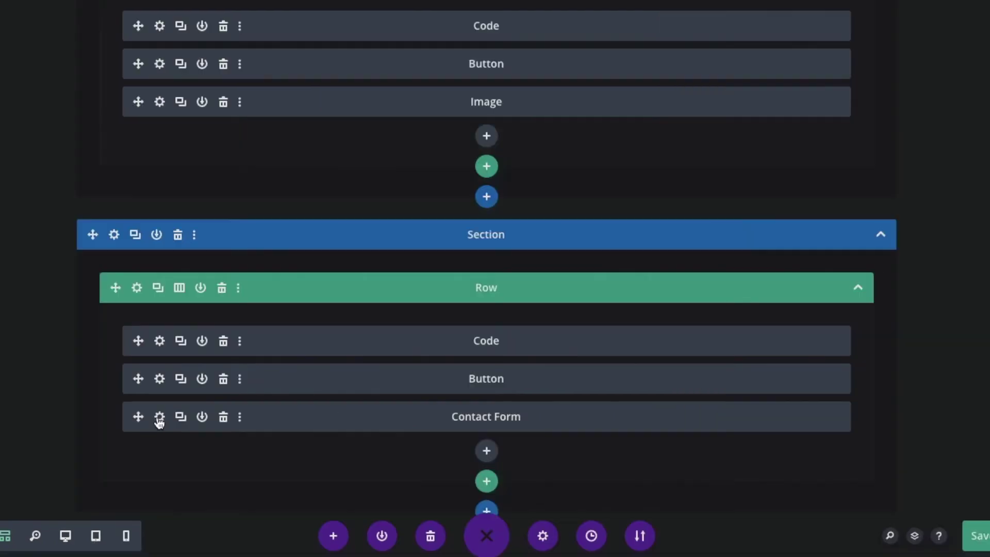
Preview the Contact Form below the second button in the desktop view of the page
{"action": "left_click", "coordinate": [159, 417]}
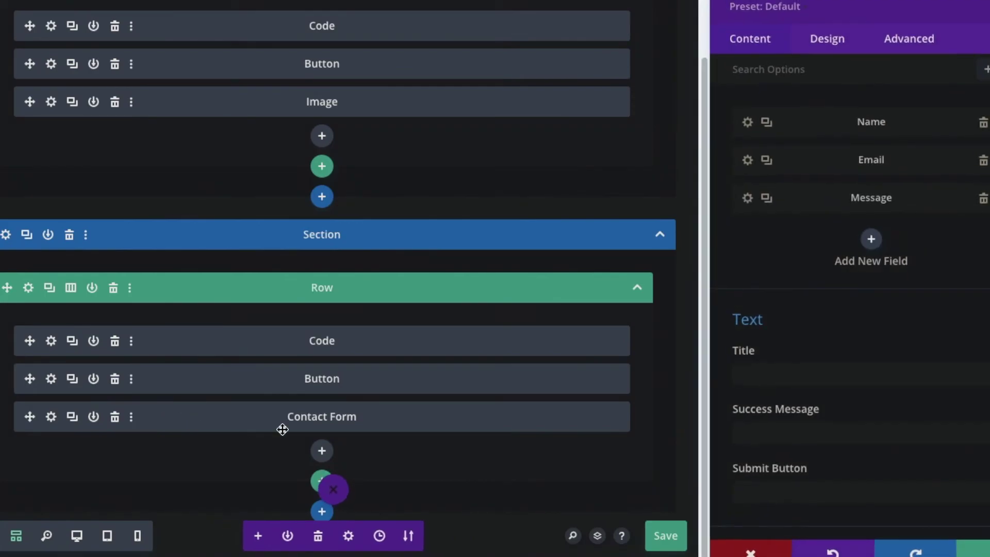
{"action": "left_click", "coordinate": [81, 536]}
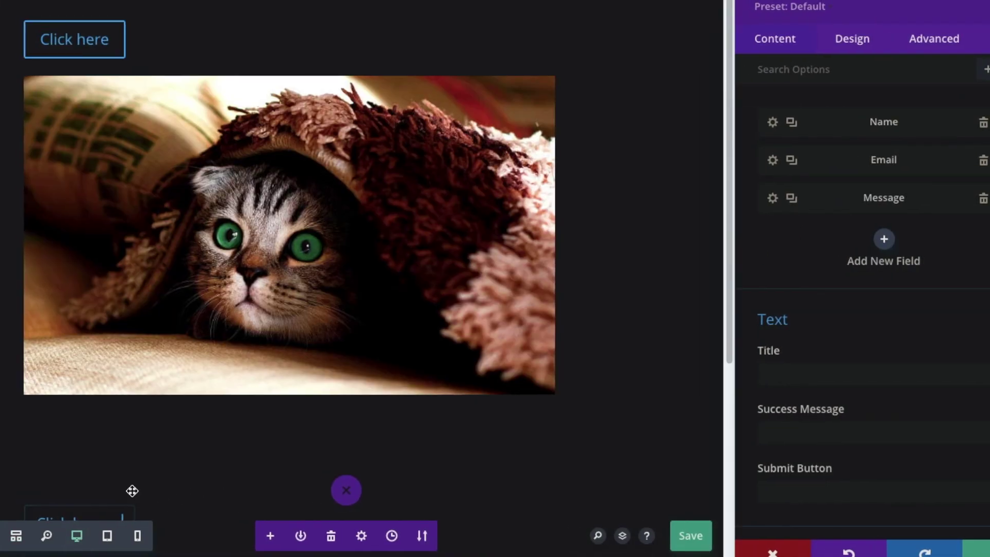
{"action": "scroll", "coordinate": [208, 400], "scroll_direction": "down", "scroll_amount": 2}
{"action": "scroll", "coordinate": [207, 399], "scroll_direction": "down", "scroll_amount": 5}
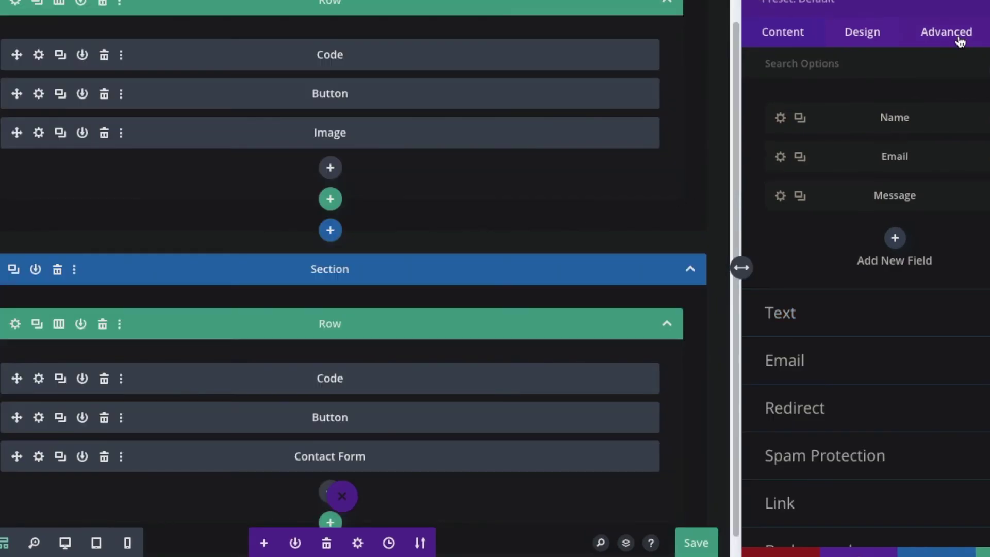
Replace the Contact Form module's CSS ID with reveal_2 and close its settings
{"action": "left_click", "coordinate": [960, 41]}
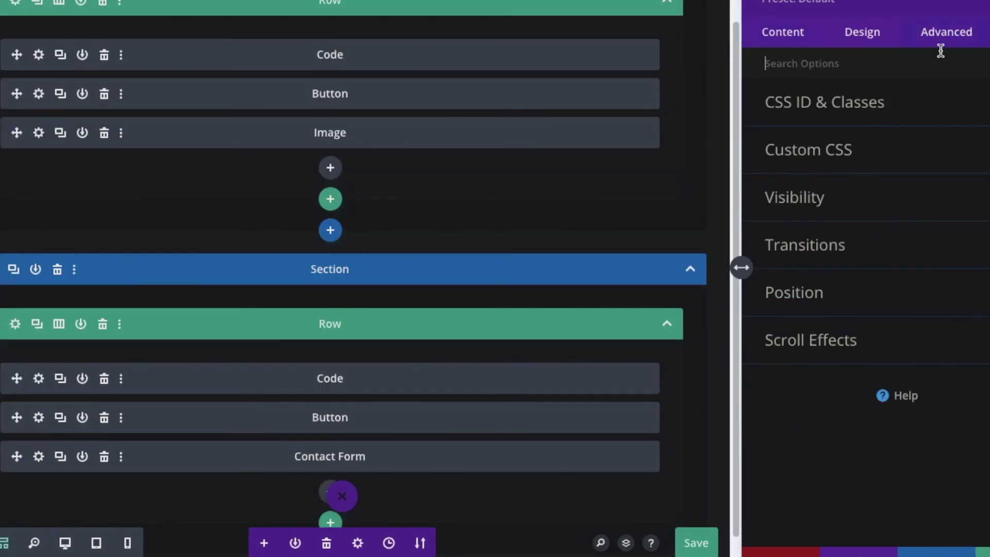
{"action": "left_click", "coordinate": [882, 116]}
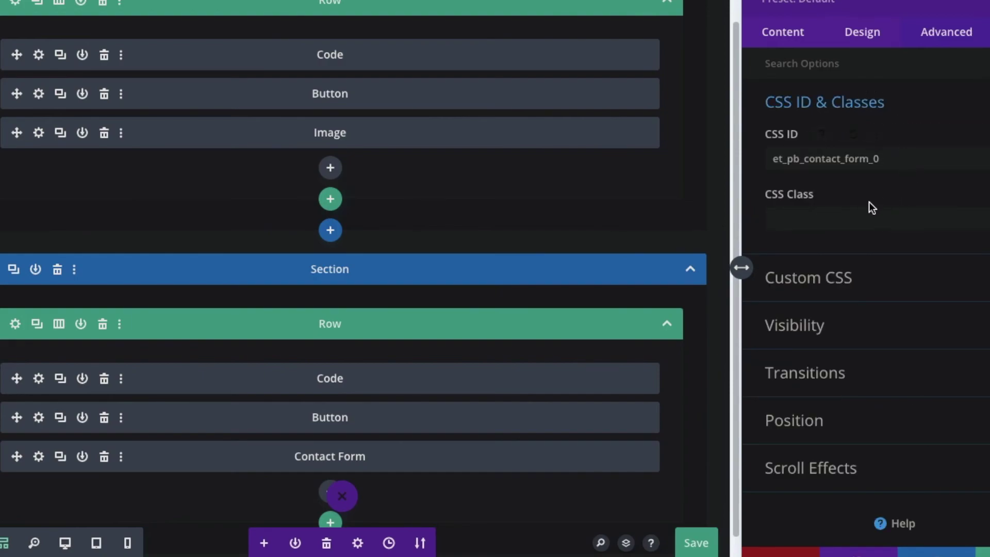
{"action": "left_click", "coordinate": [894, 161]}
{"action": "type", "text": "reveal"}
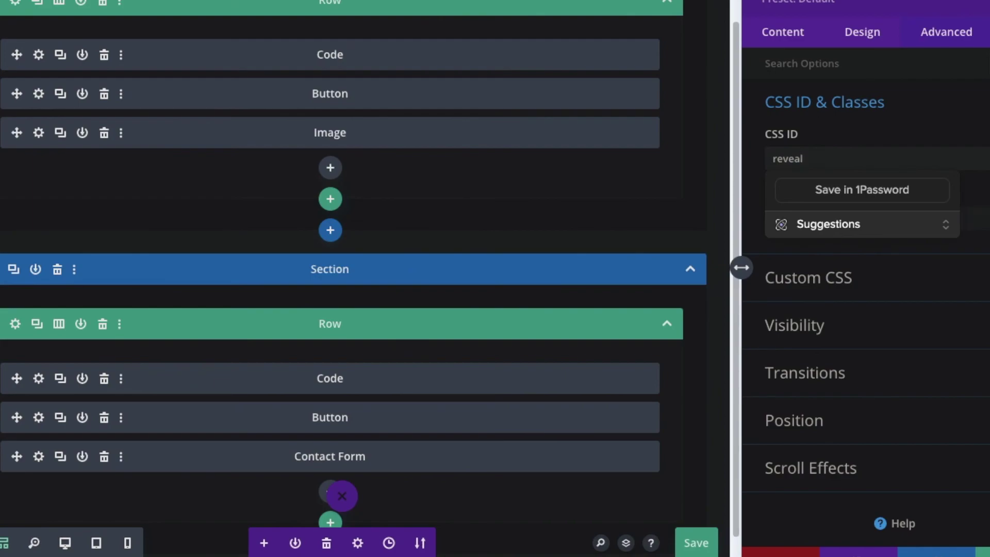
{"action": "type", "text": "_2"}
{"action": "left_click", "coordinate": [897, 138]}
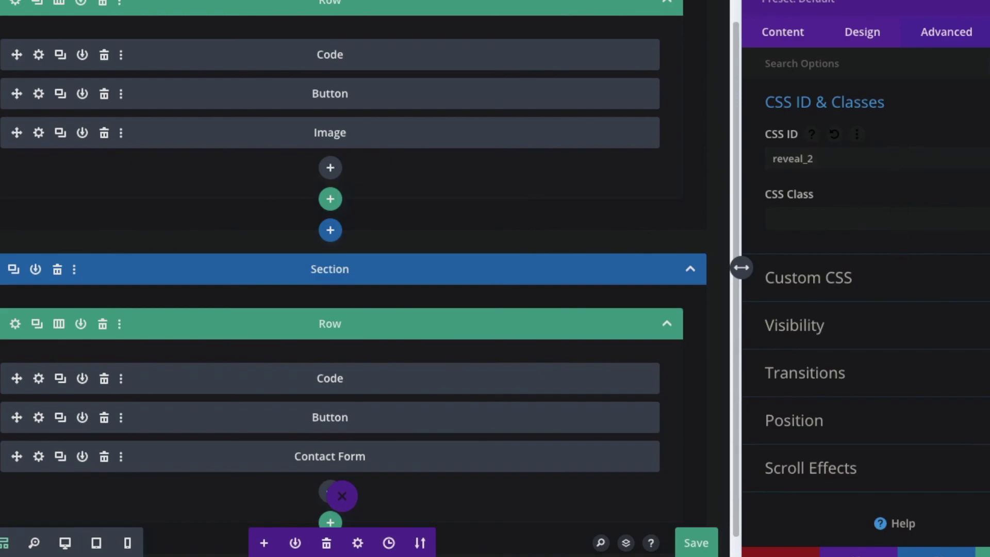
{"action": "key", "text": "Escape"}
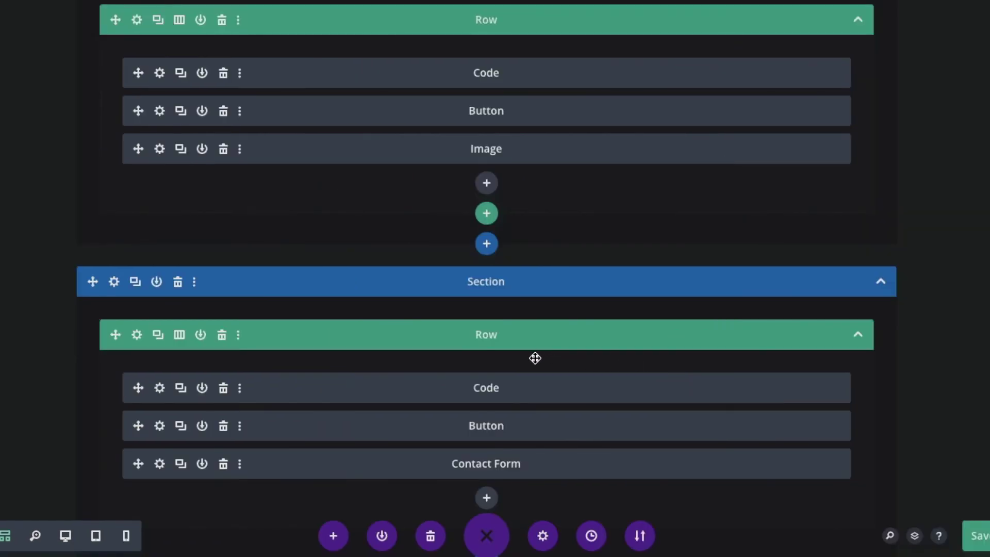
Set the duplicated section's Button link URL to #reveal_2, then save the module and the page
{"action": "left_click", "coordinate": [160, 426]}
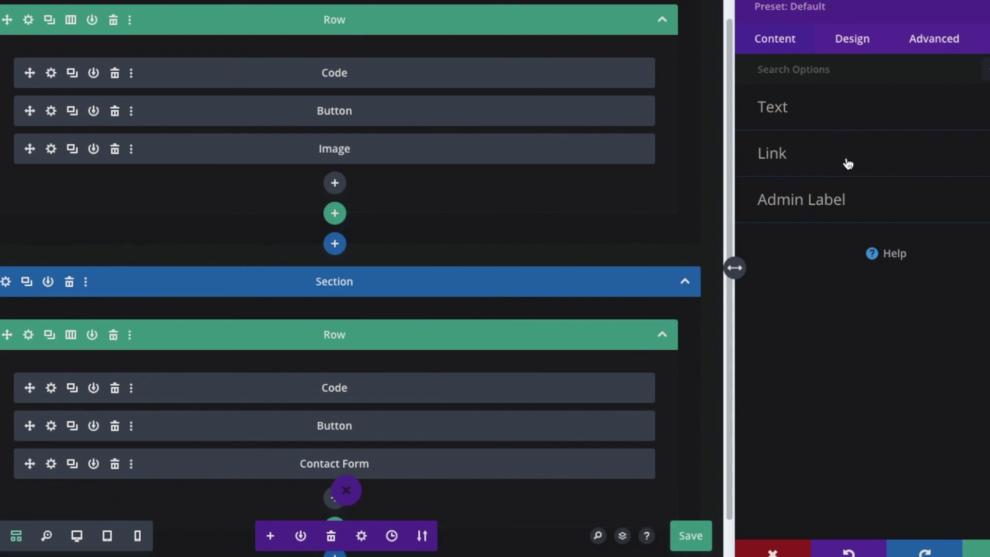
{"action": "left_click", "coordinate": [848, 164]}
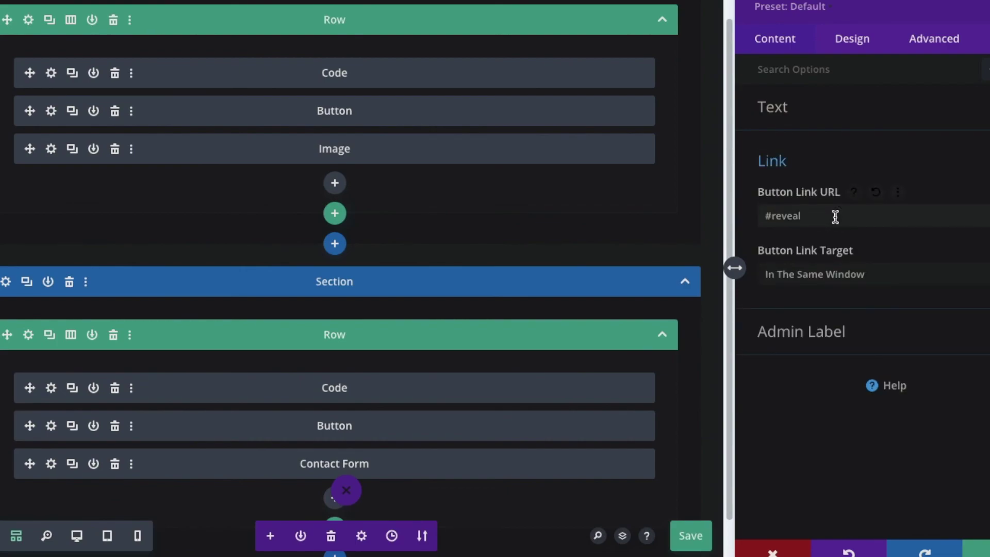
{"action": "type", "text": "_2"}
{"action": "left_click", "coordinate": [982, 550]}
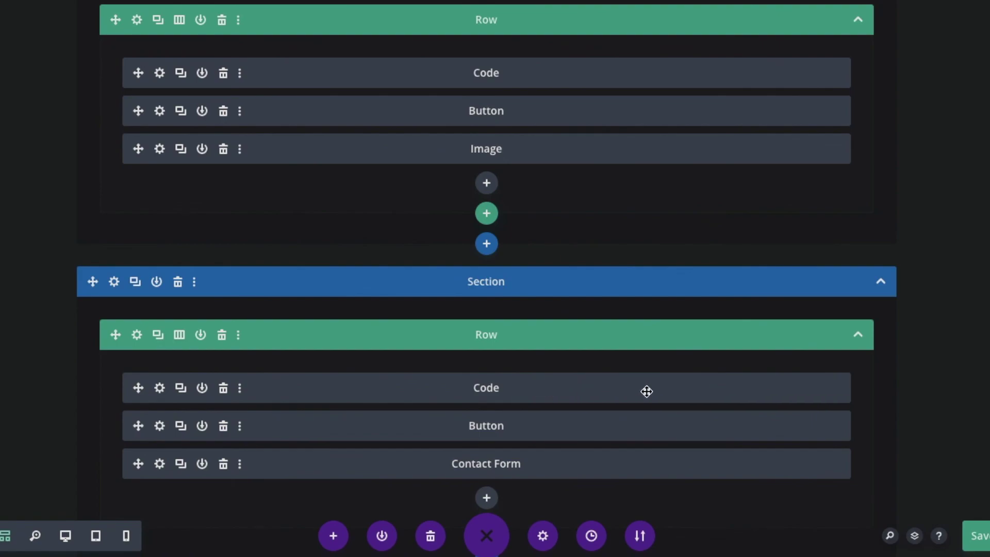
{"action": "left_click", "coordinate": [985, 536]}
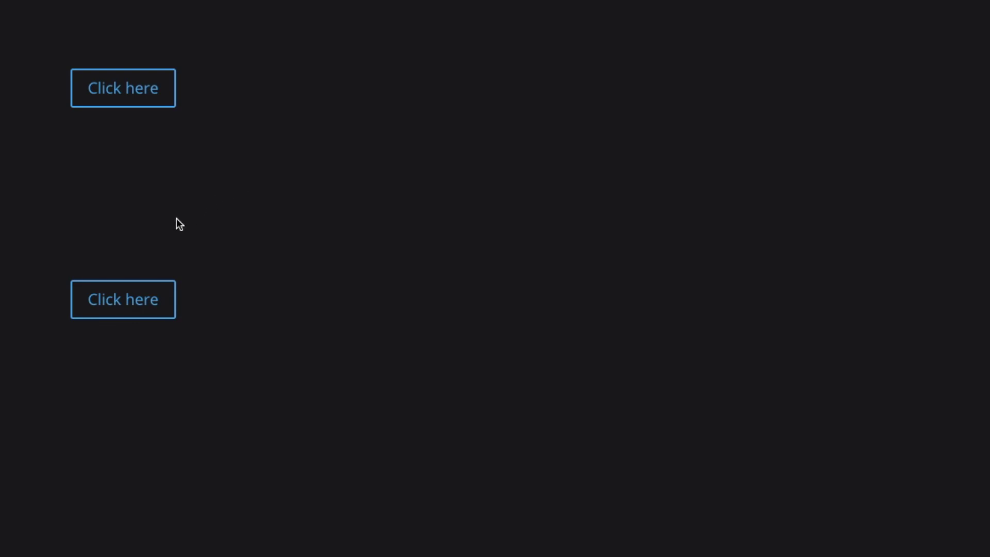
Test revealing the contact form with the second "Click here" button on the live page
{"action": "scroll", "coordinate": [144, 302], "scroll_direction": "down", "scroll_amount": 2}
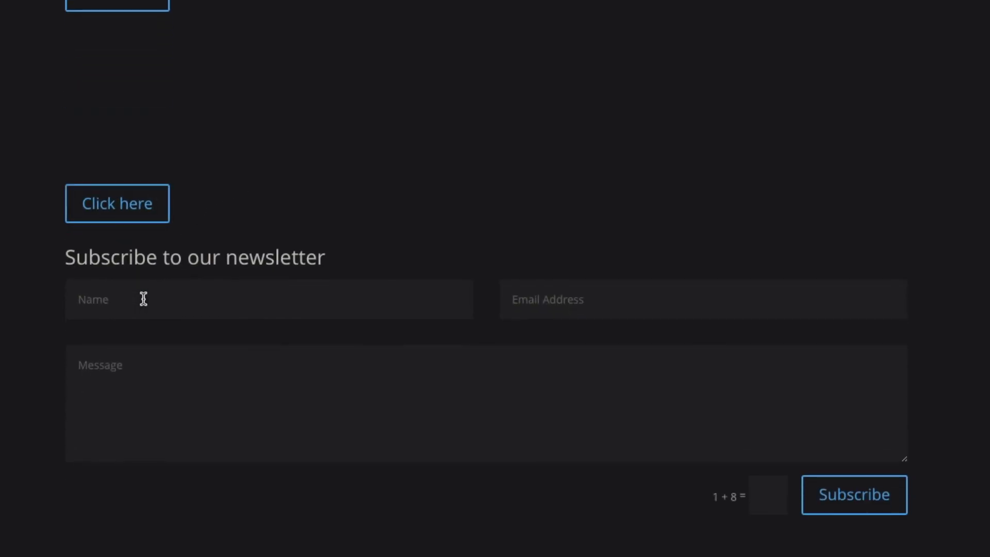